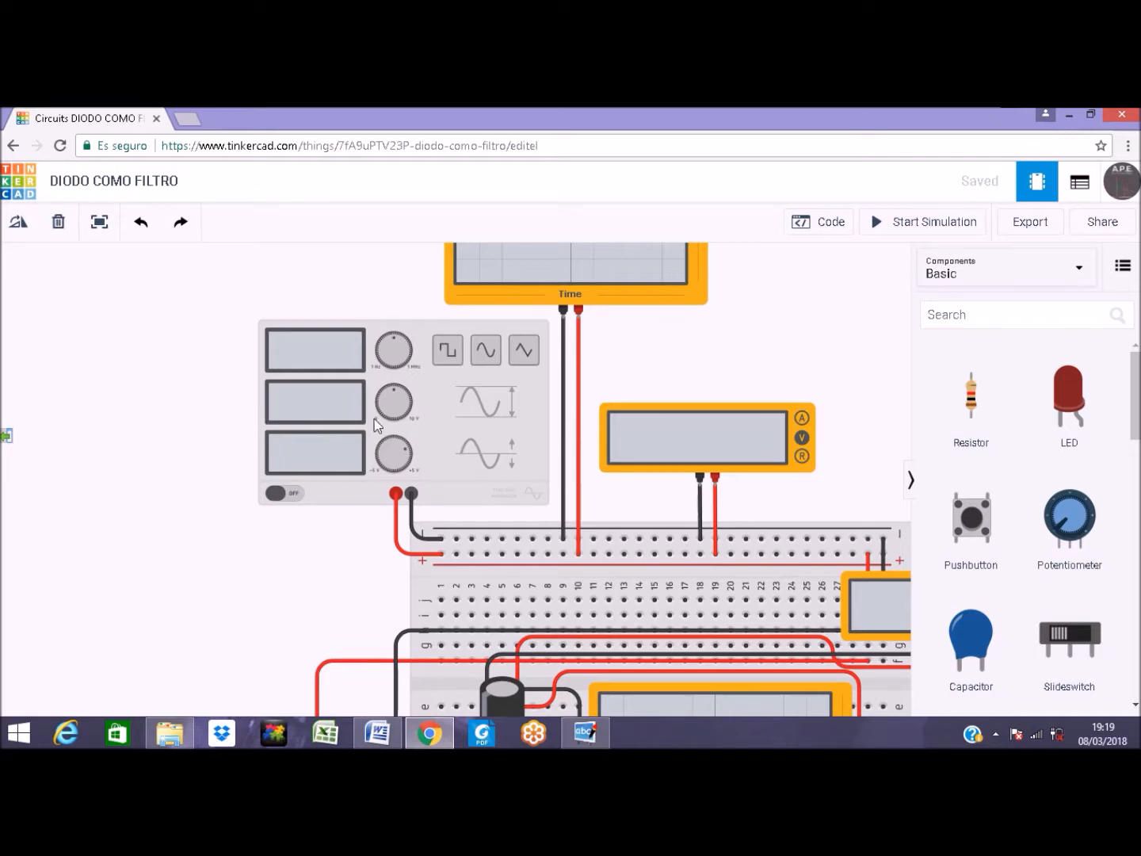
Examine the function generator, the upper oscilloscope and the two multimeters wired to the breadboard
scroll(230, 400, down, 2)
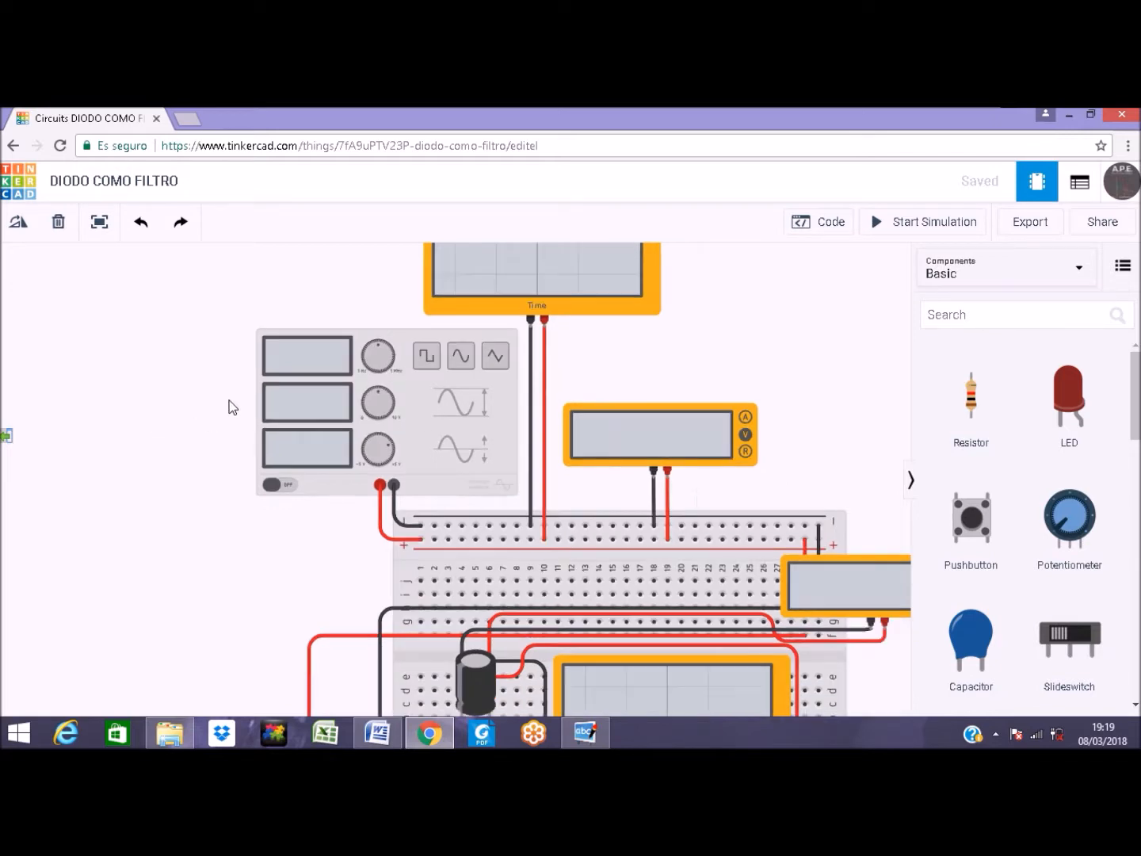
scroll(229, 404, down, 3)
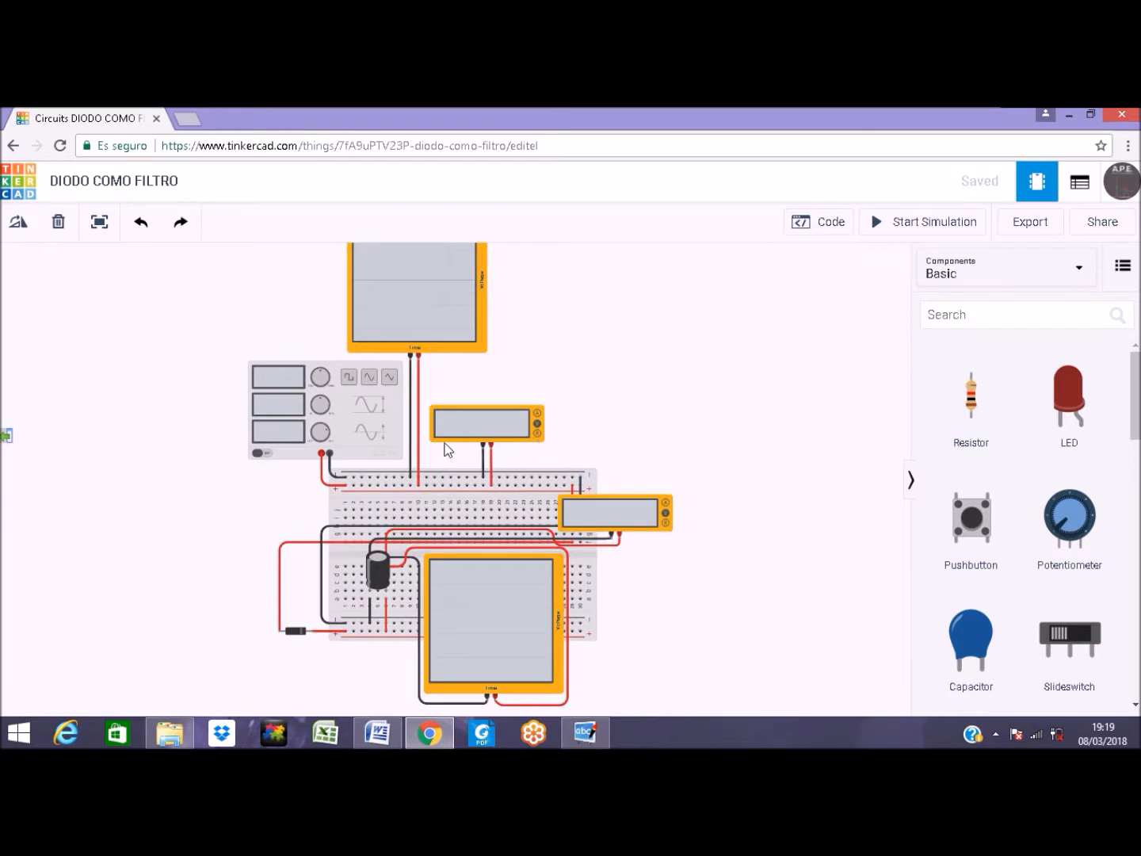
scroll(476, 348, up, 5)
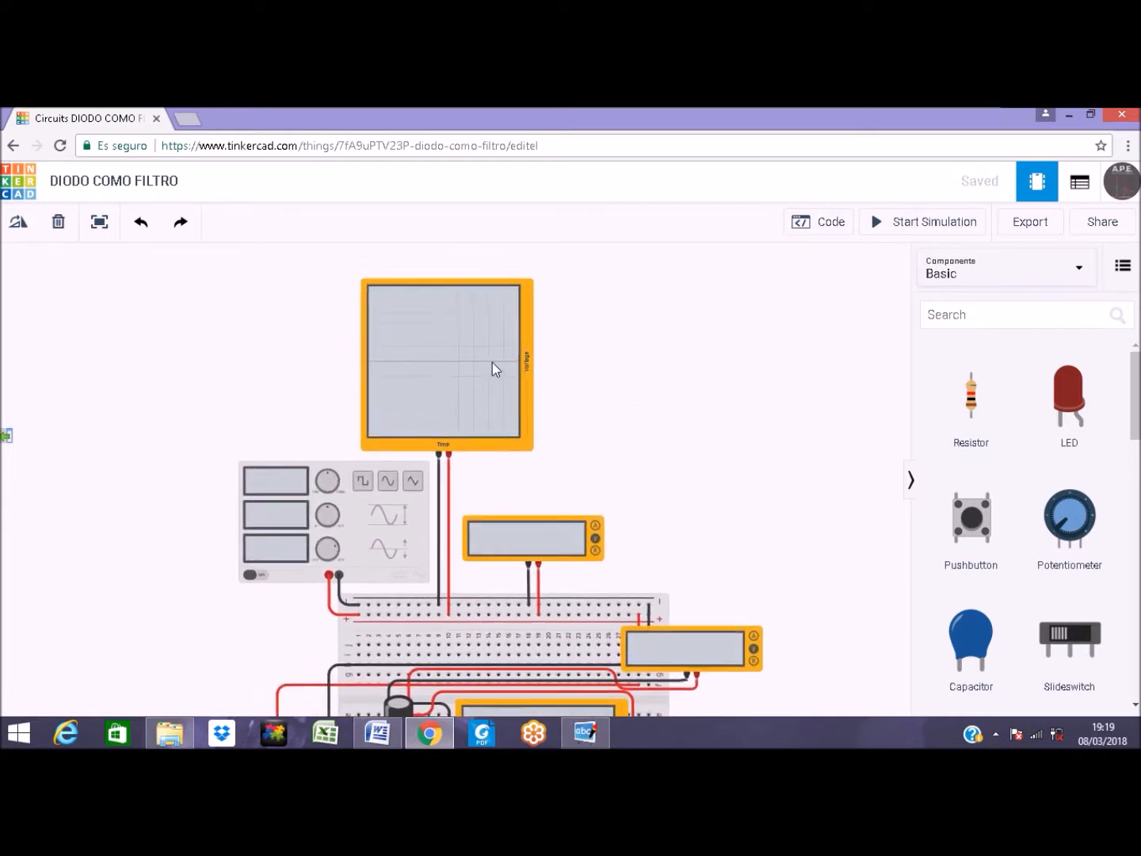
scroll(488, 367, up, 2)
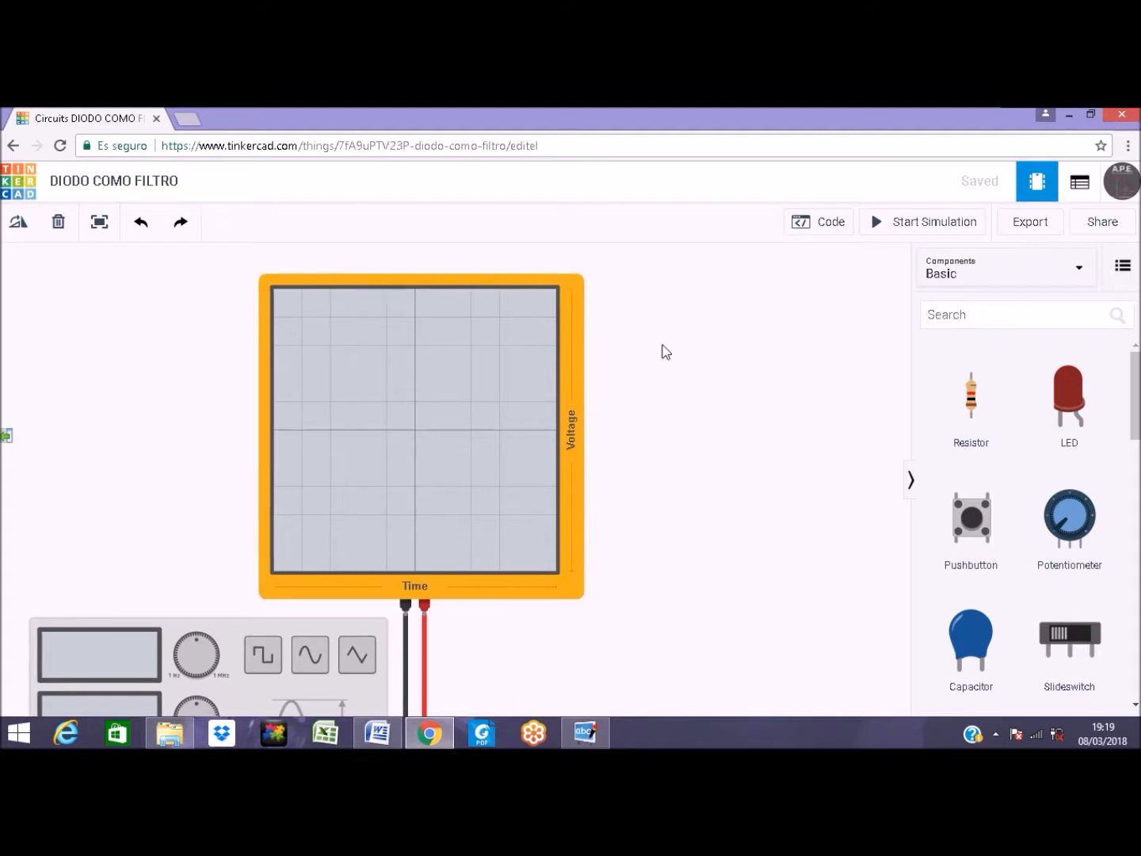
scroll(681, 428, down, 3)
scroll(760, 404, down, 2)
scroll(657, 400, down, 1)
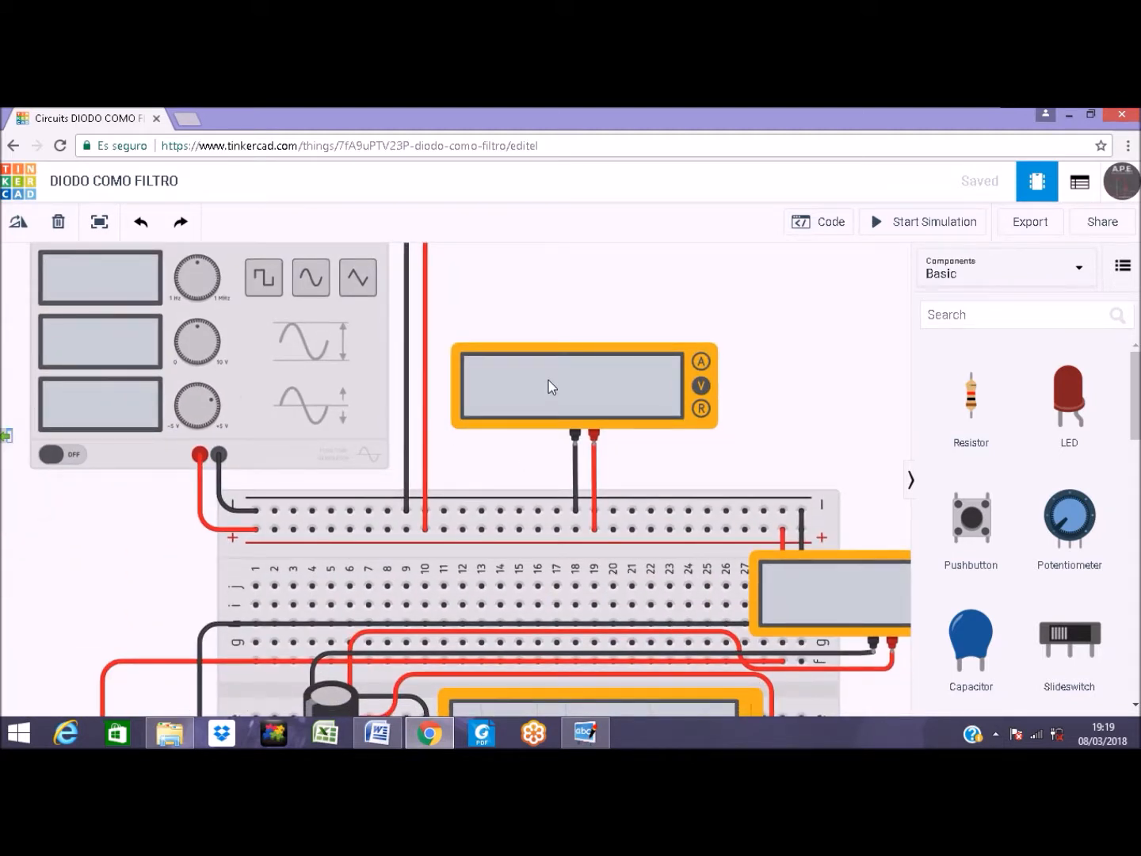
click(698, 387)
drag(799, 396, 770, 225)
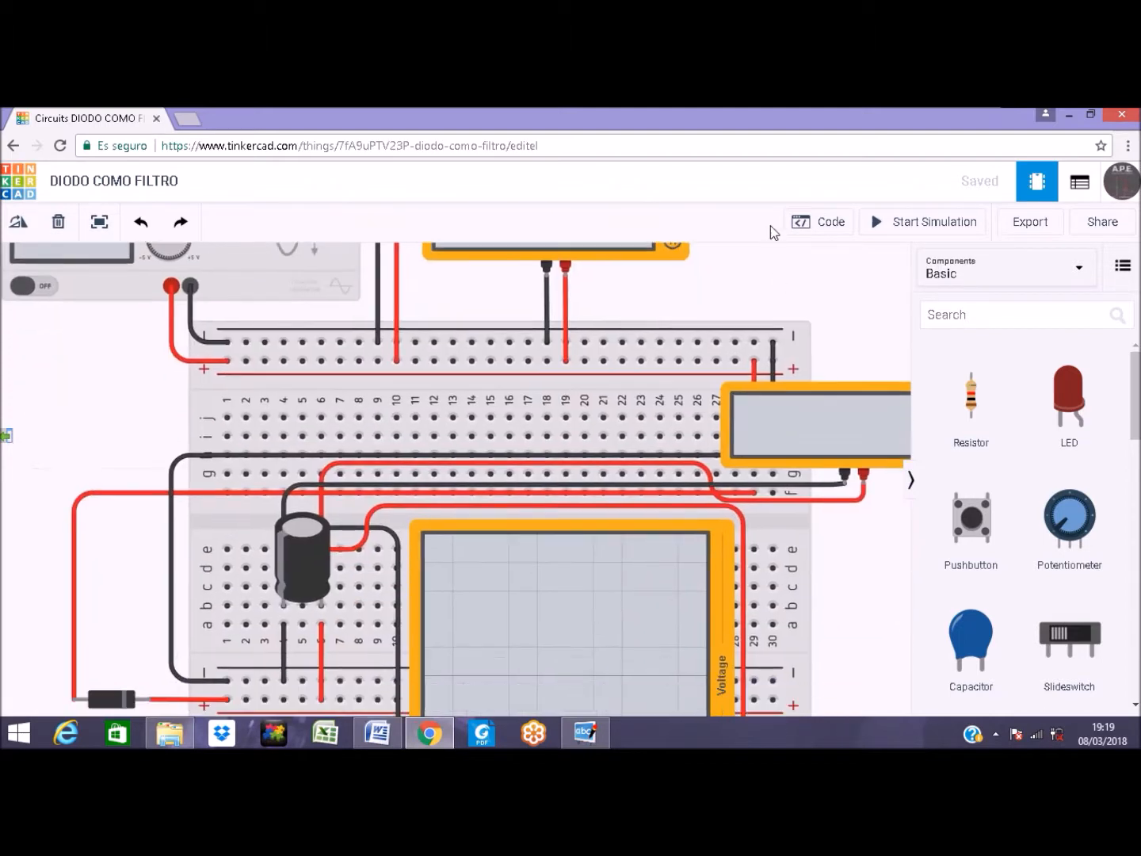
drag(696, 308, 561, 453)
drag(633, 382, 714, 321)
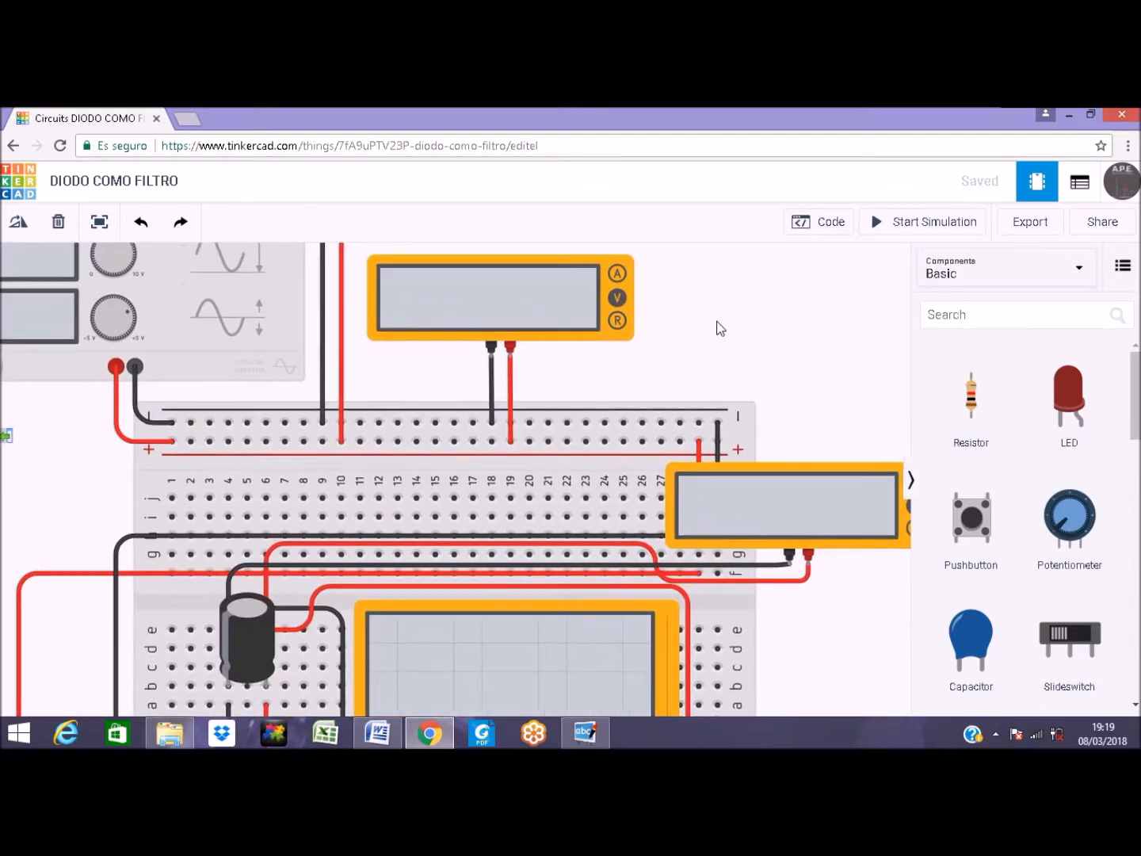
Examine the diode's wiring to the lower power rail and check the polarized capacitor's properties
drag(99, 430, 378, 239)
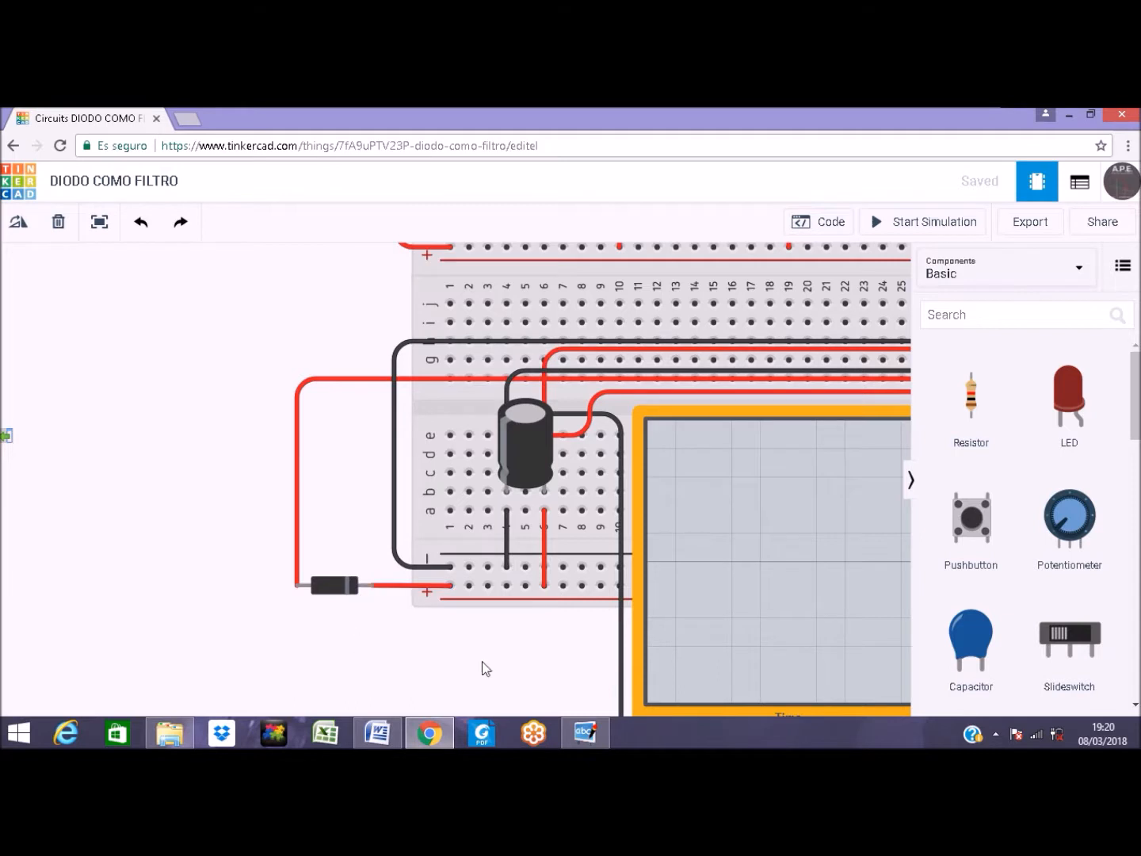
drag(480, 629, 418, 653)
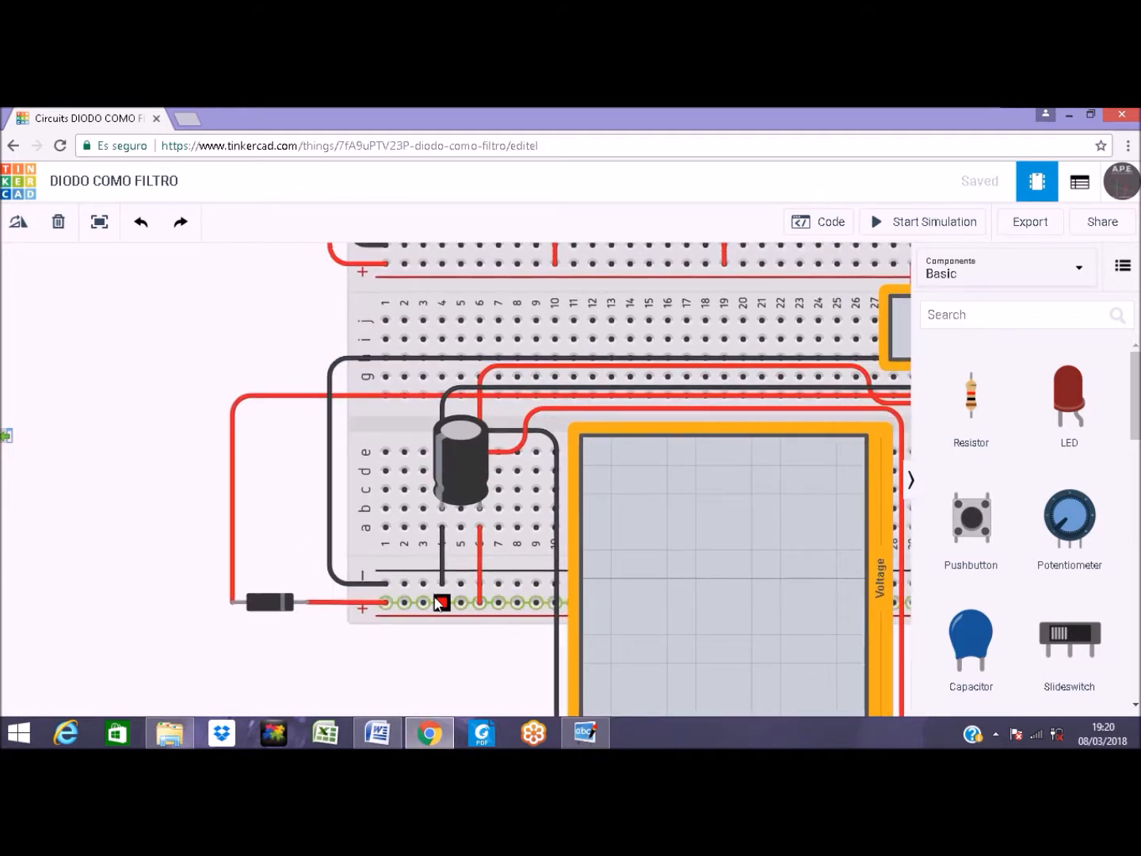
click(445, 456)
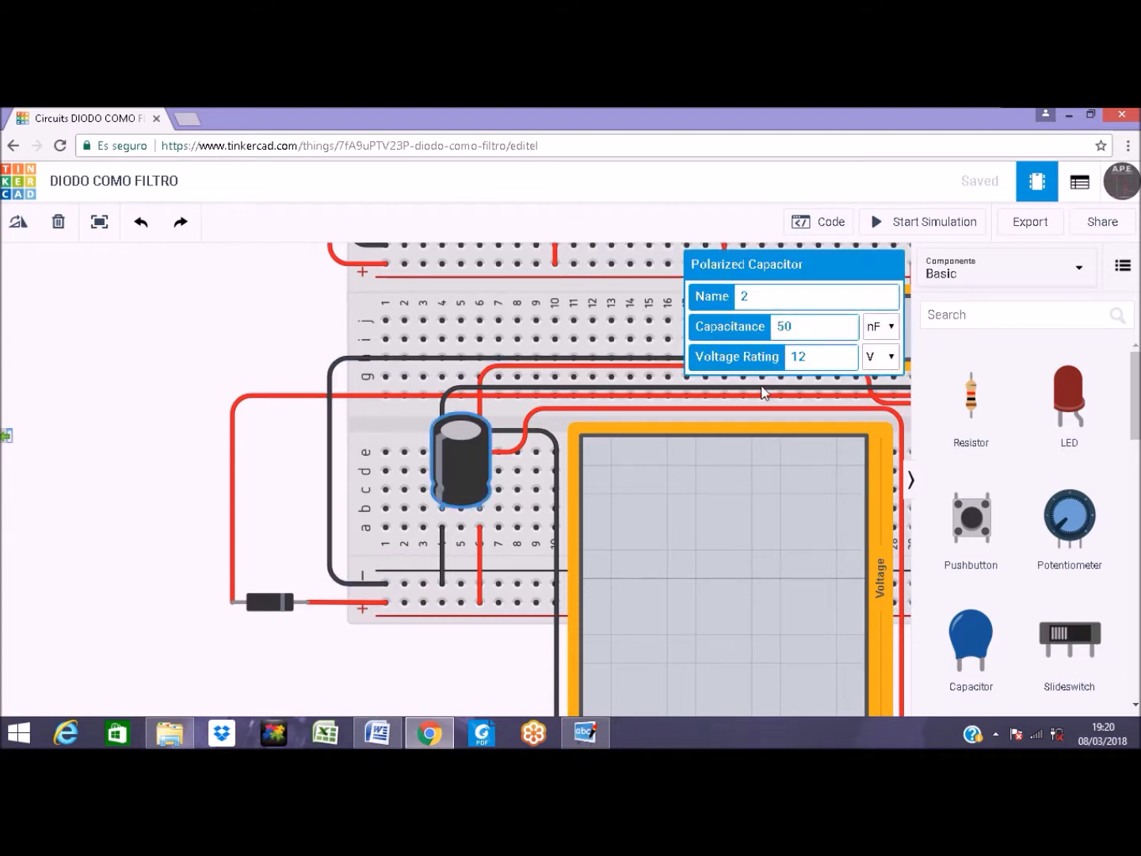
click(202, 379)
scroll(214, 356, down, 2)
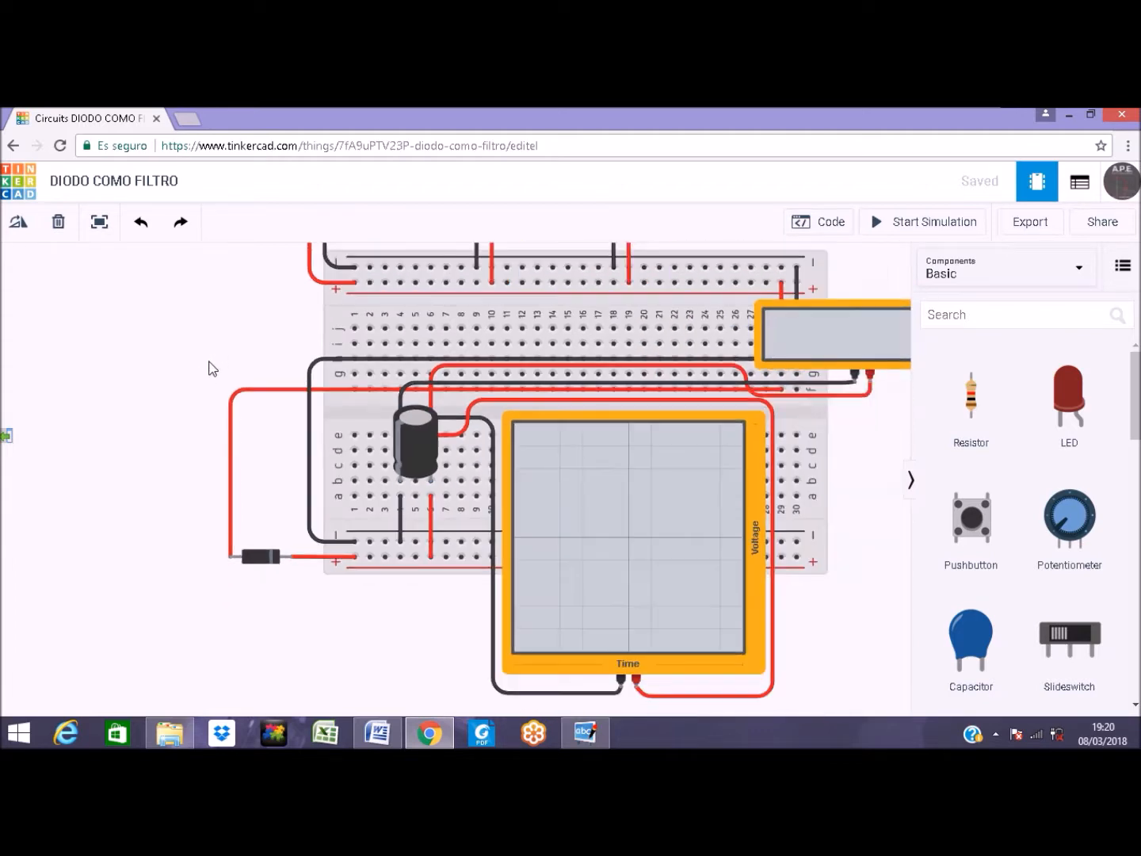
click(410, 446)
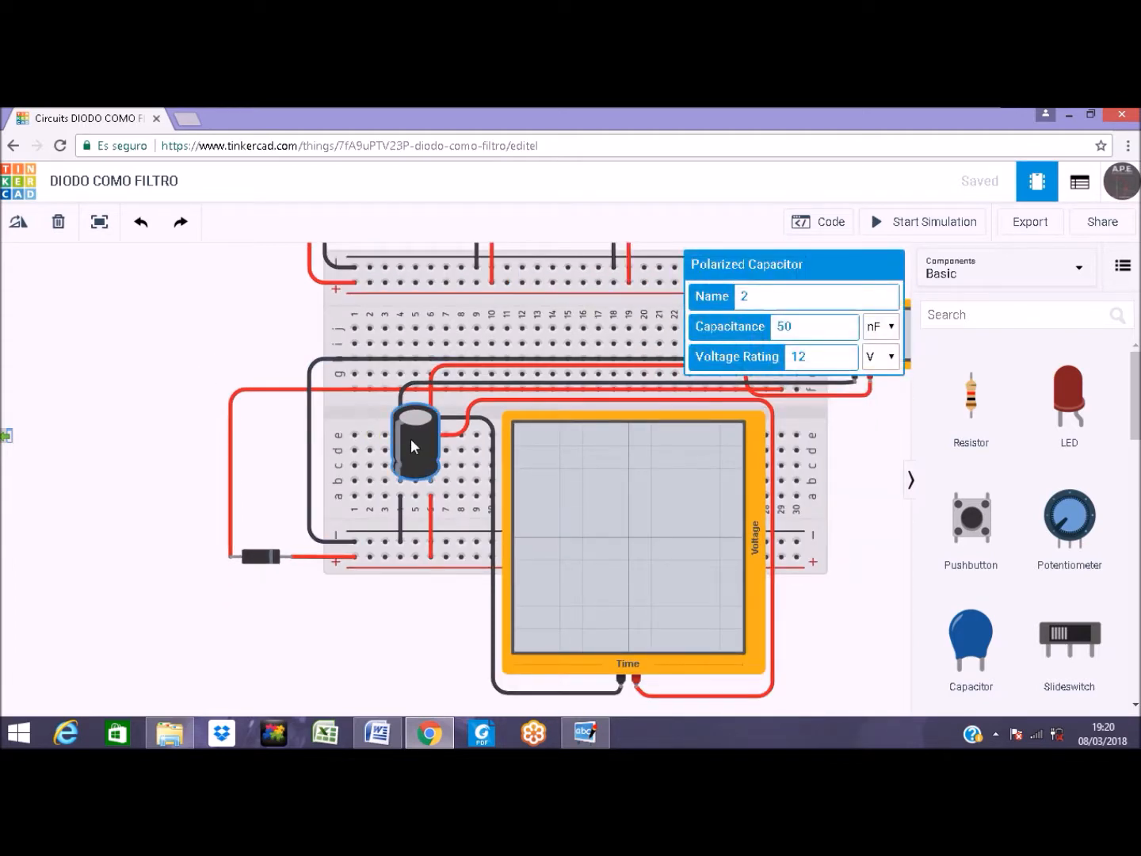
click(104, 378)
scroll(293, 582, down, 2)
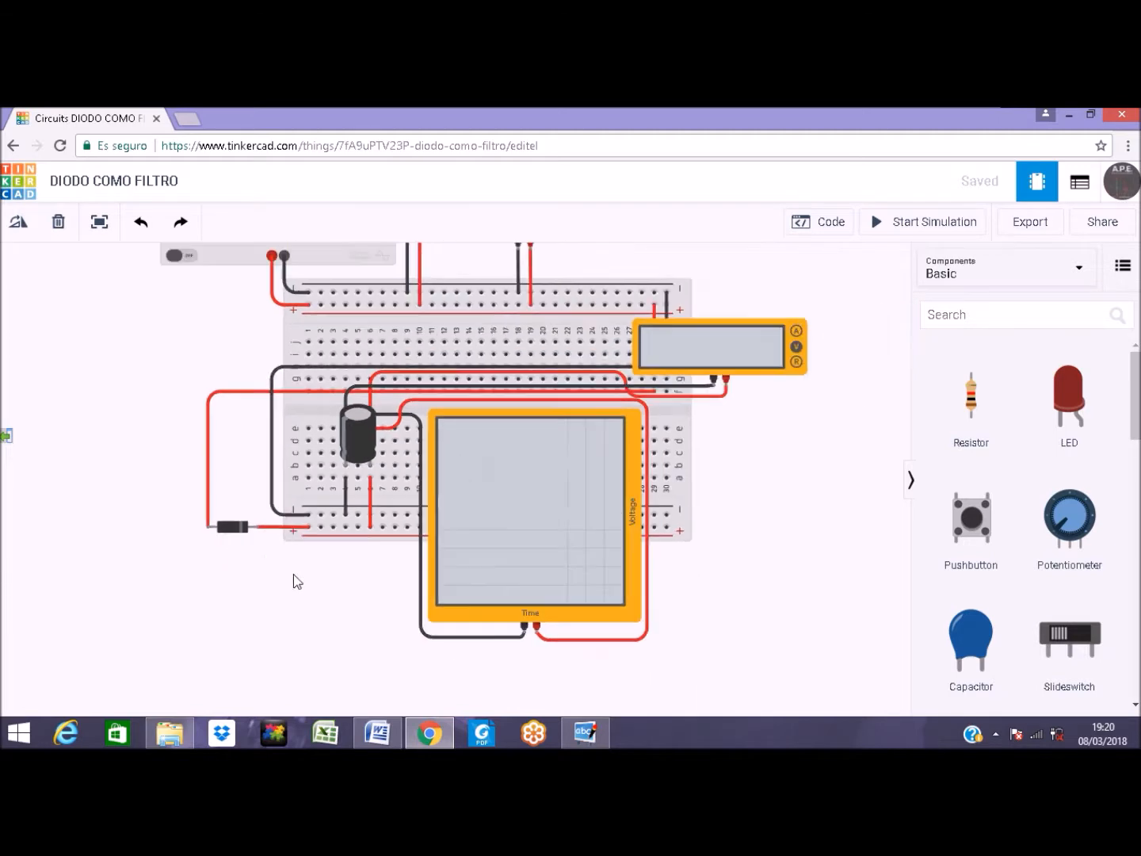
Inspect the lower oscilloscope and its connections to the capacitor
drag(311, 586, 294, 575)
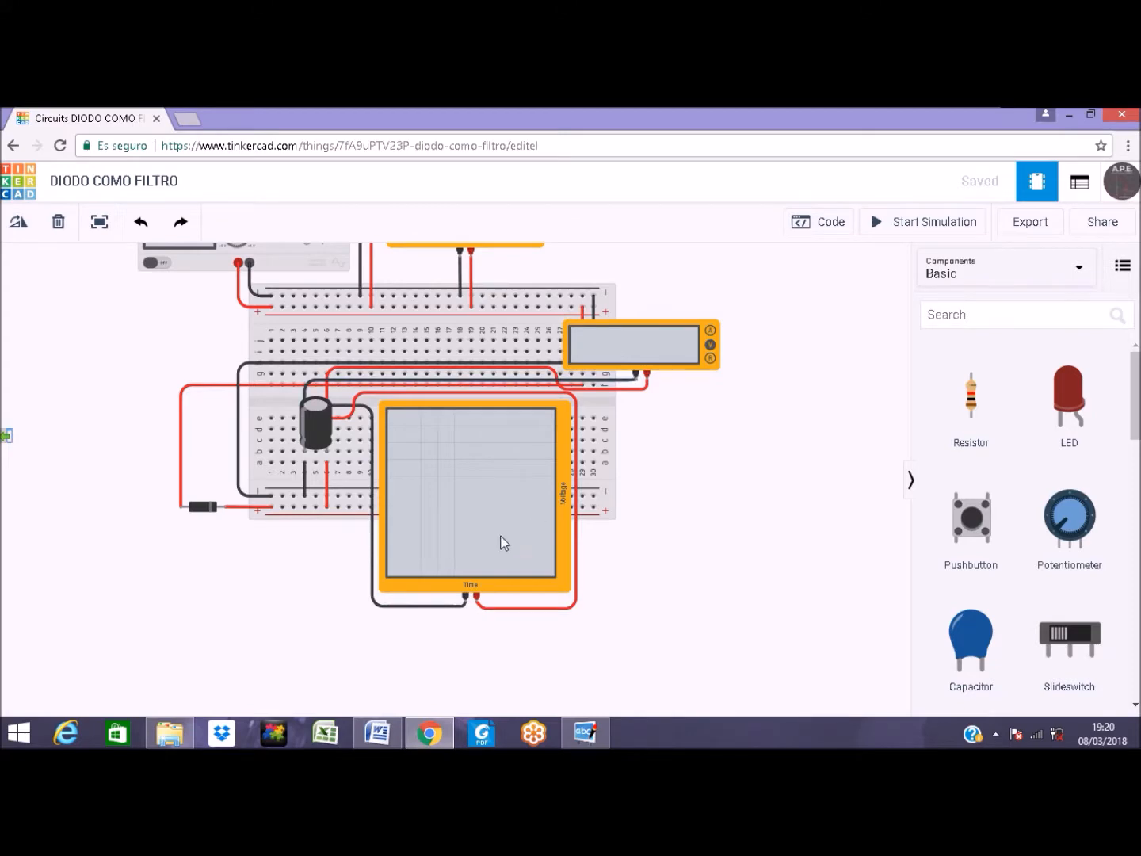
scroll(477, 496, up, 2)
scroll(477, 498, up, 1)
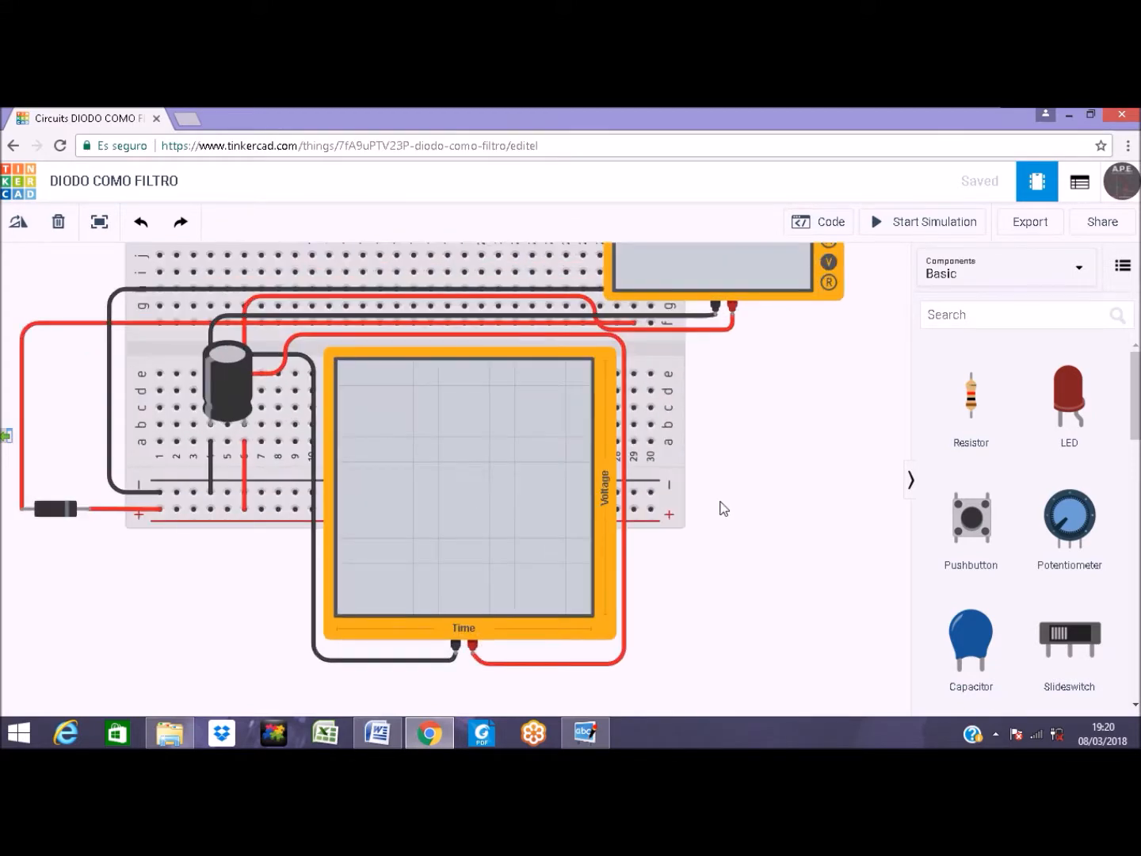
scroll(724, 511, up, 1)
drag(781, 511, 807, 482)
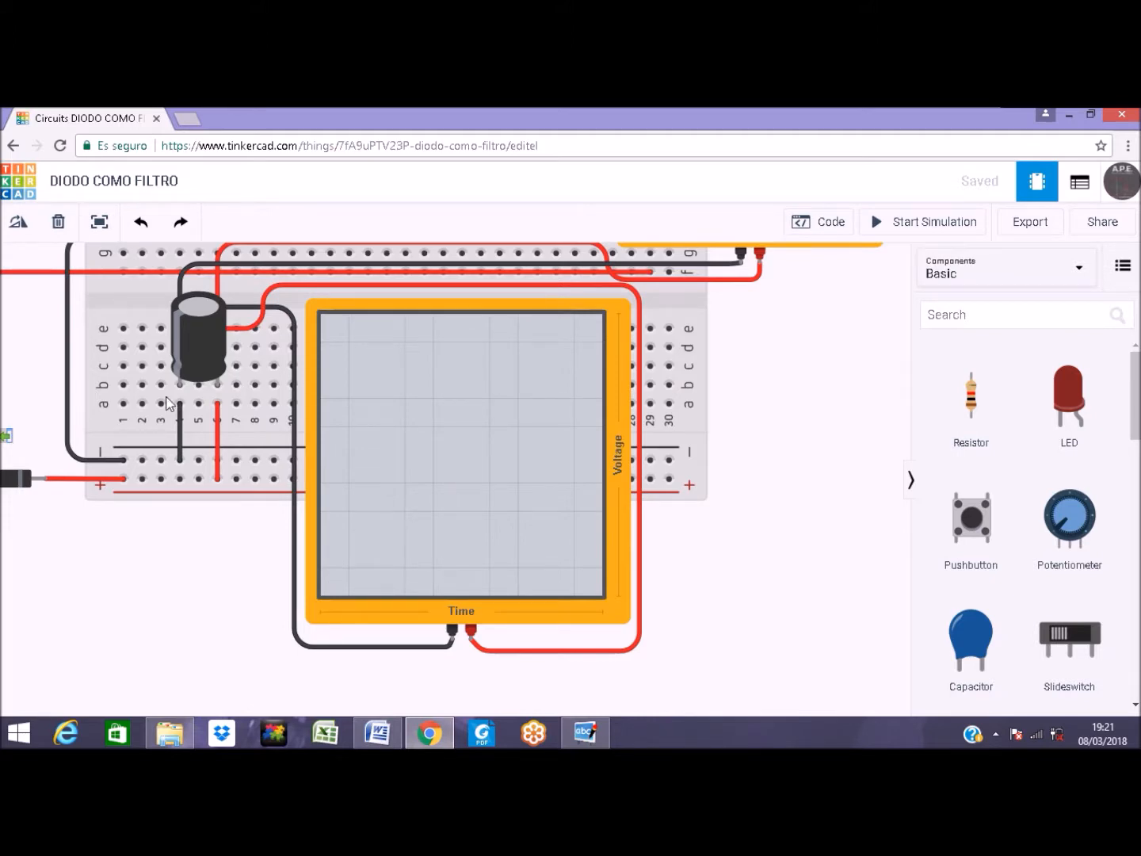
Start the simulation of the complete diode filter circuit
scroll(475, 546, down, 5)
scroll(682, 547, down, 5)
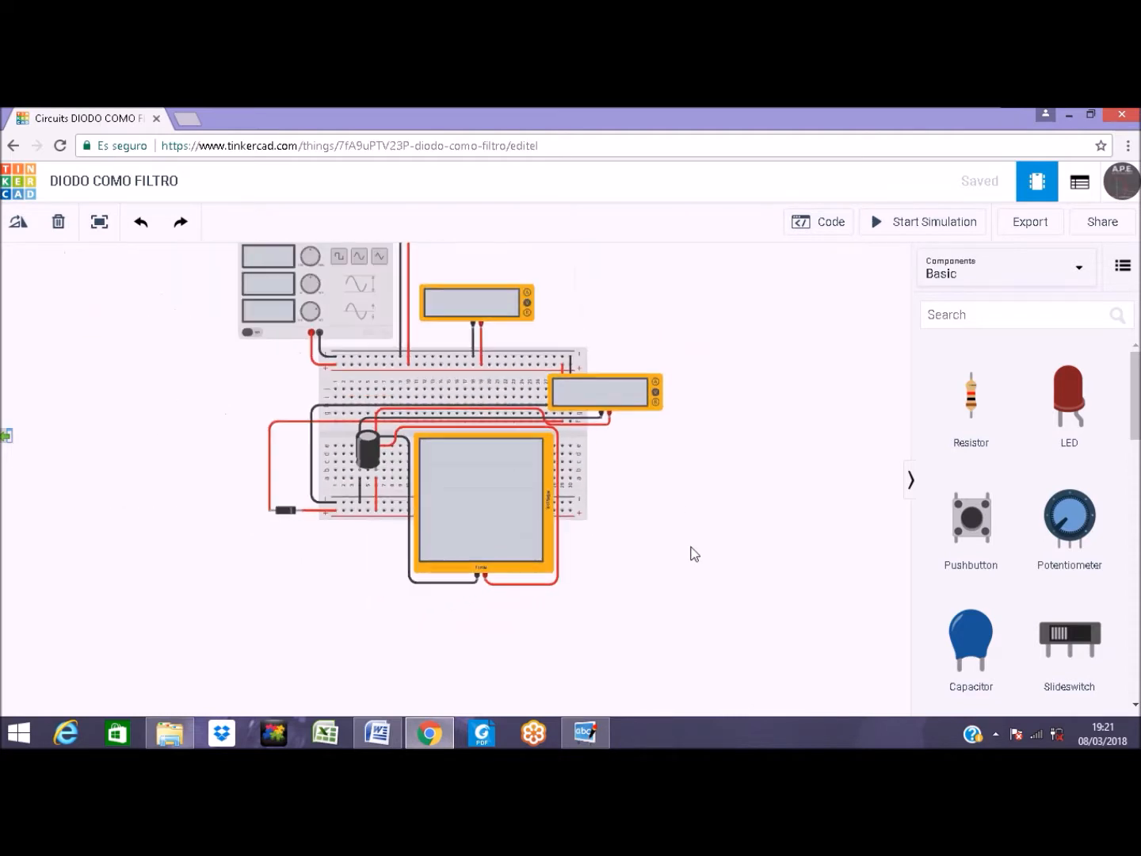
scroll(713, 415, down, 3)
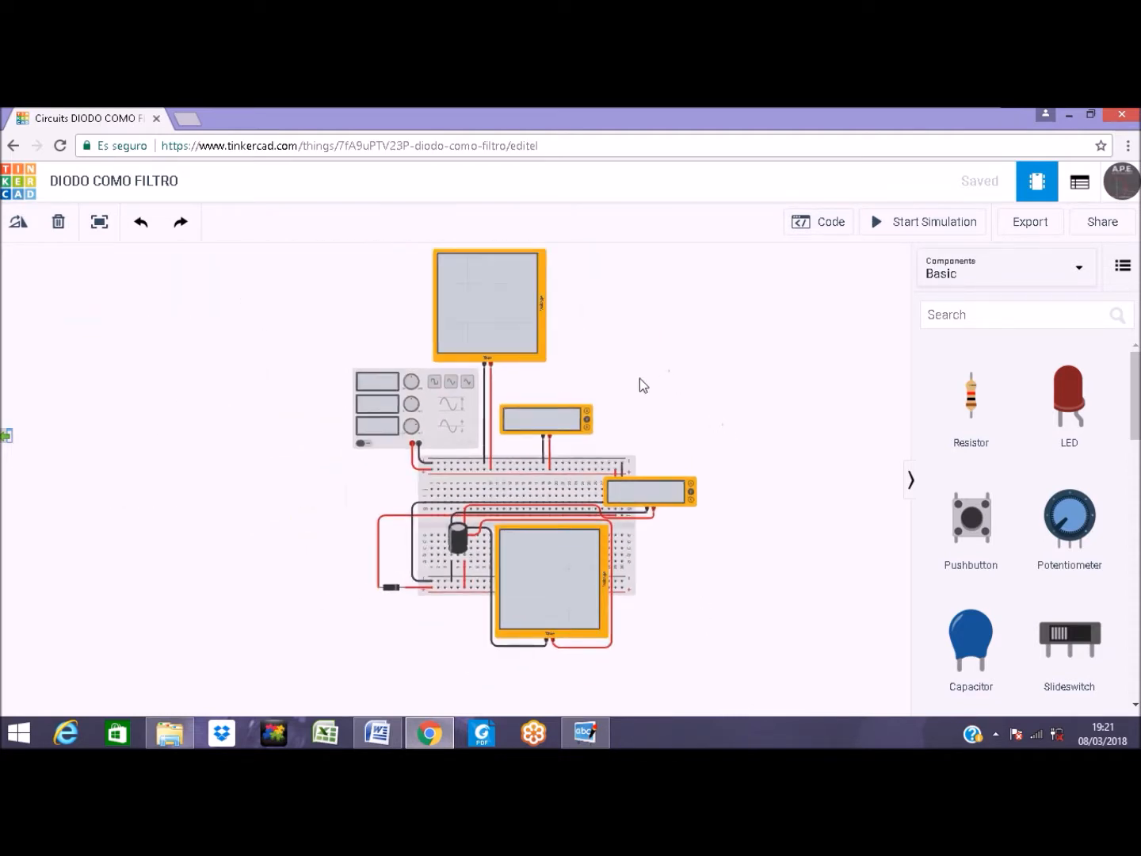
click(902, 224)
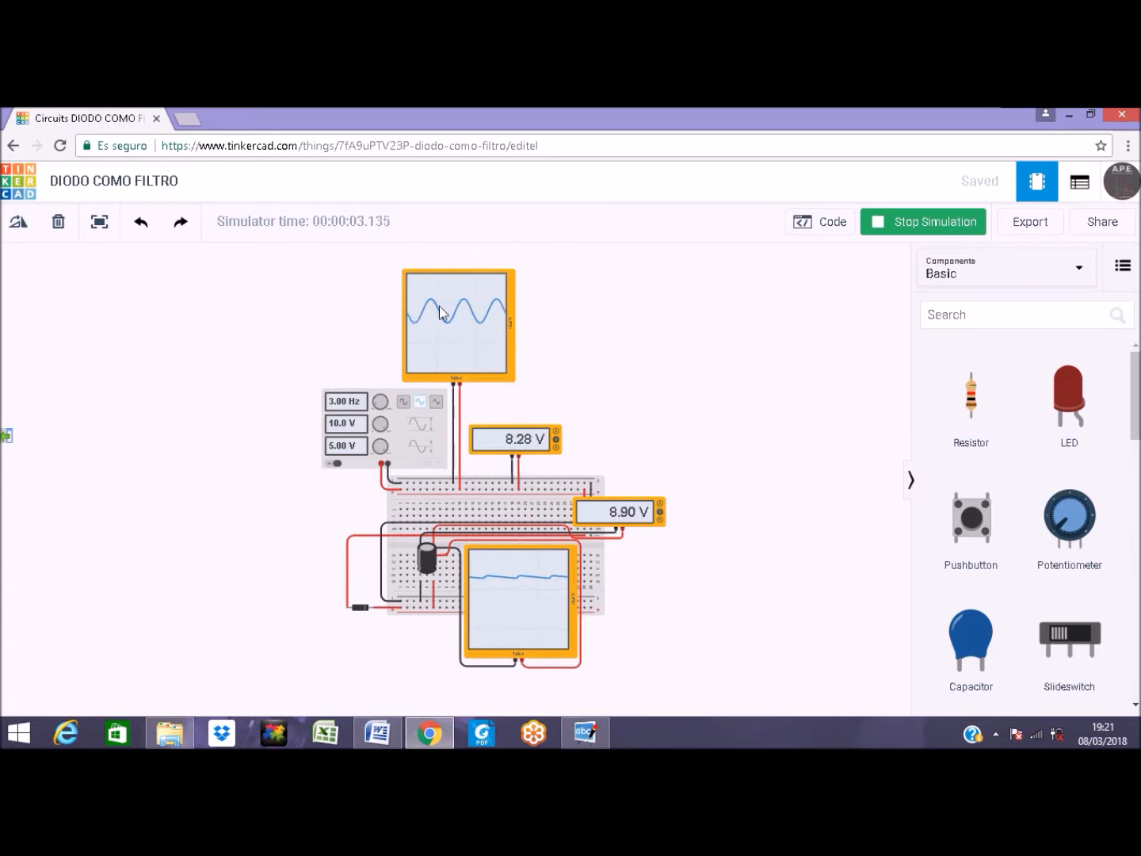
Examine the input waveform on the upper oscilloscope, the function generator's settings and the input multimeter's voltage
scroll(445, 313, up, 5)
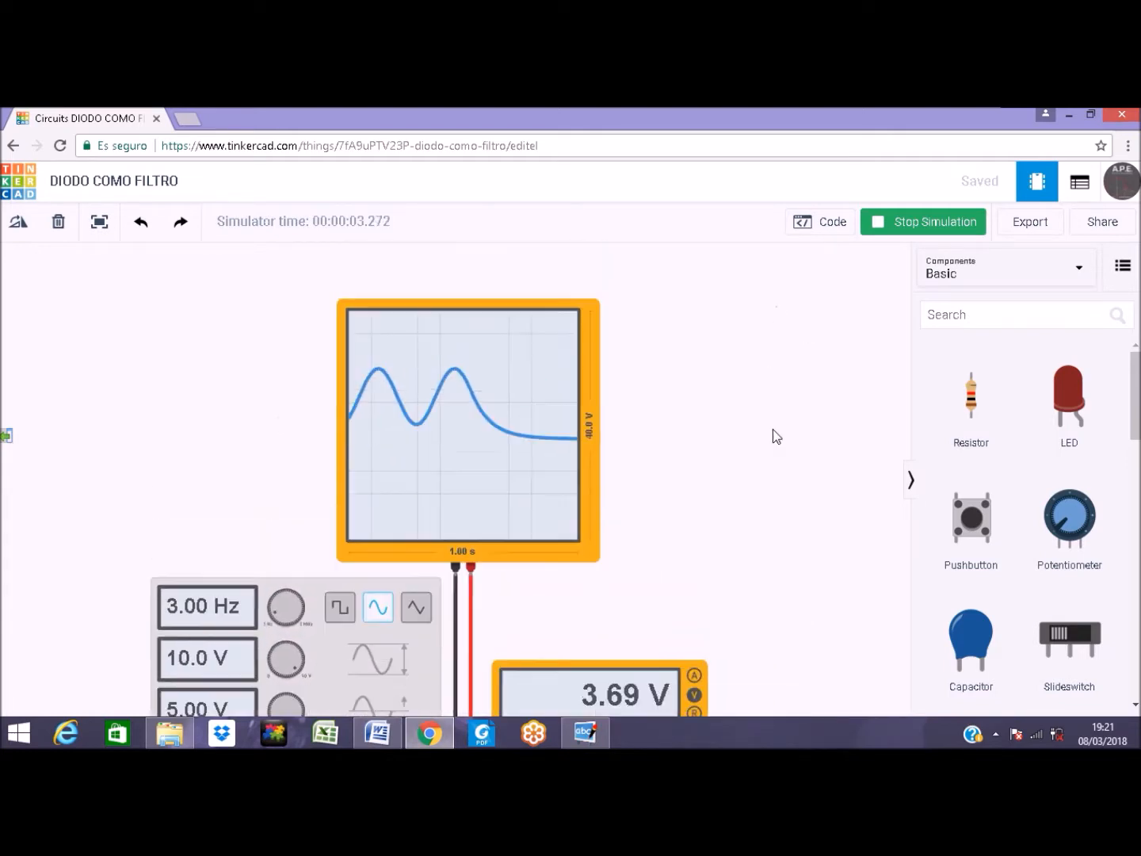
scroll(711, 429, up, 3)
scroll(709, 423, up, 1)
mouse_move(710, 424)
mouse_down()
mouse_move(796, 405)
mouse_move(856, 409)
mouse_up()
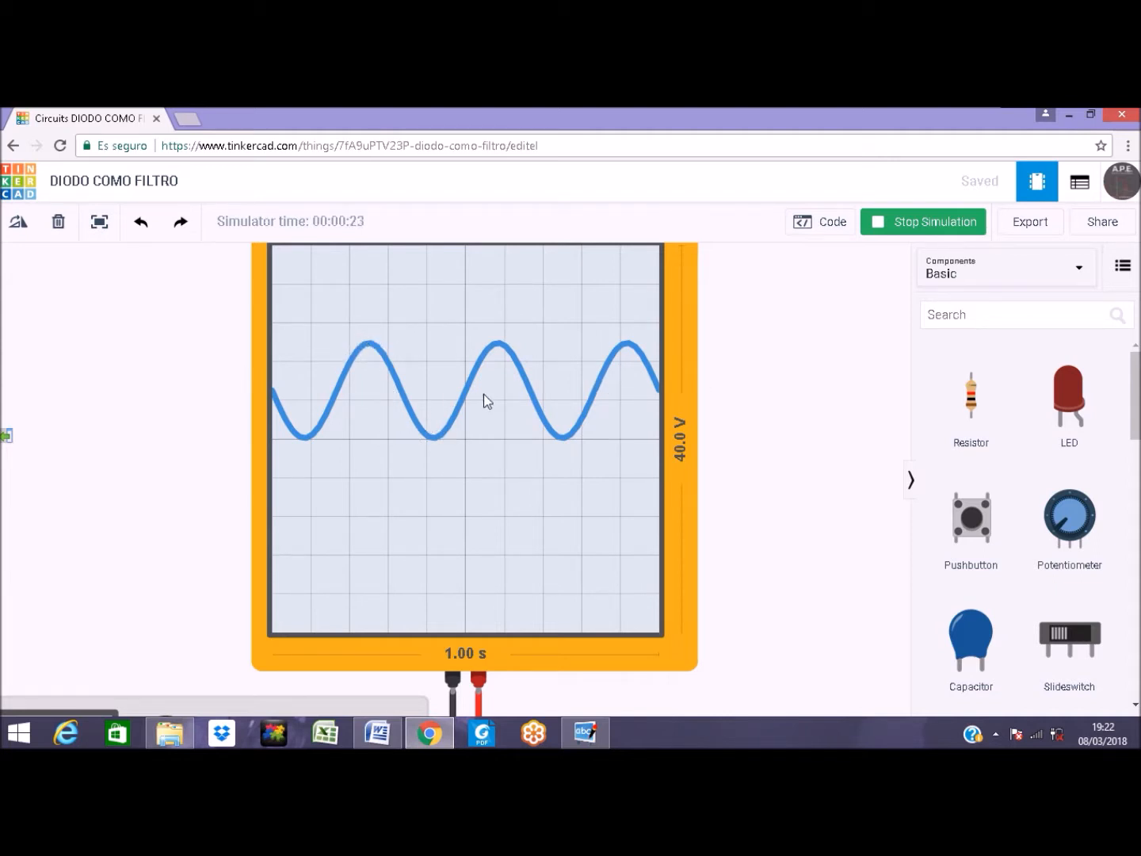
scroll(745, 497, down, 3)
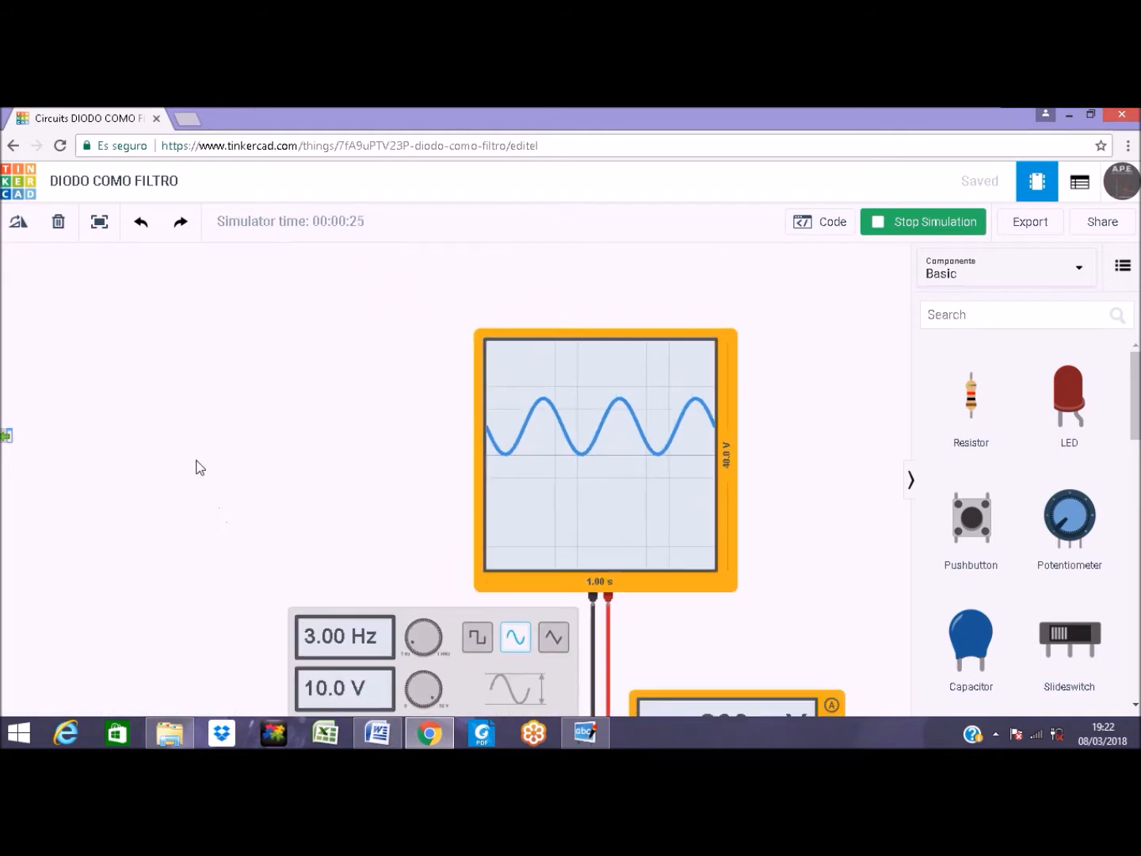
drag(195, 465, 97, 307)
drag(744, 458, 681, 326)
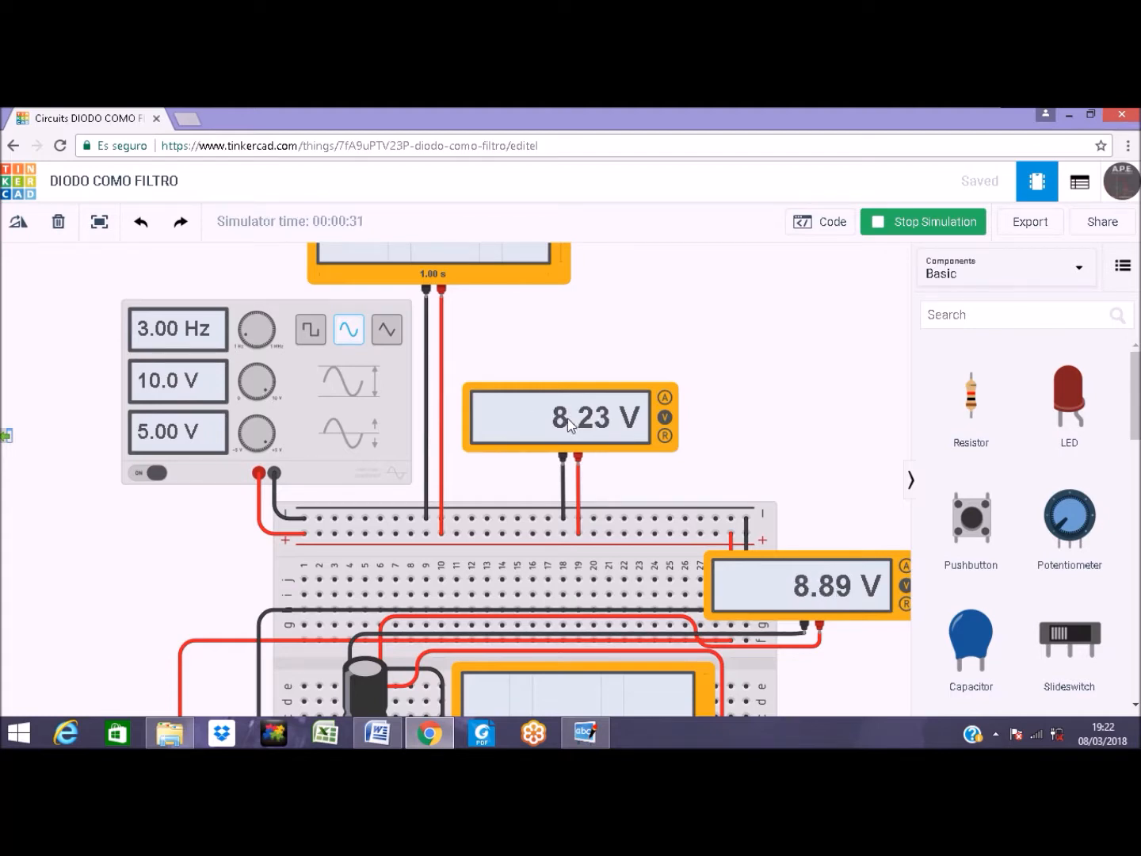
Examine the filtered waveform on the lower oscilloscope and compare the output multimeter's voltage with the input
drag(751, 341, 673, 229)
drag(752, 488, 738, 415)
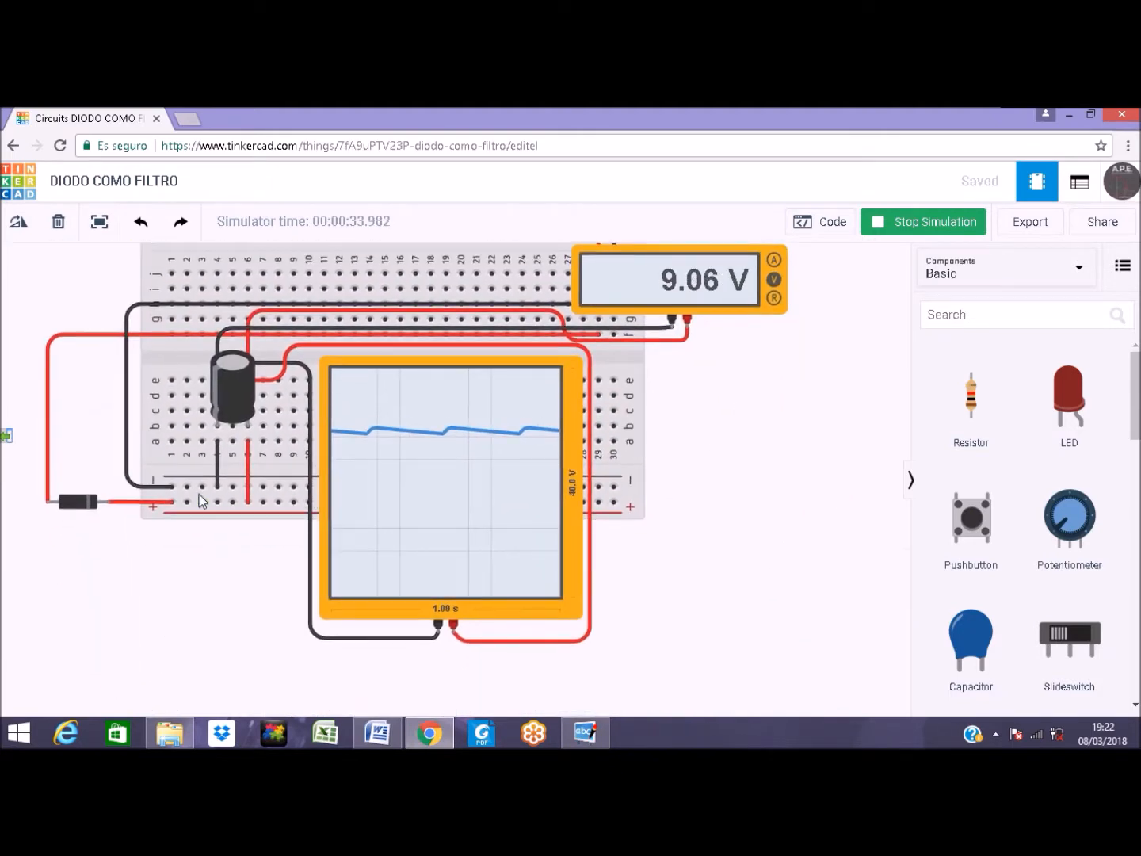
scroll(375, 474, up, 5)
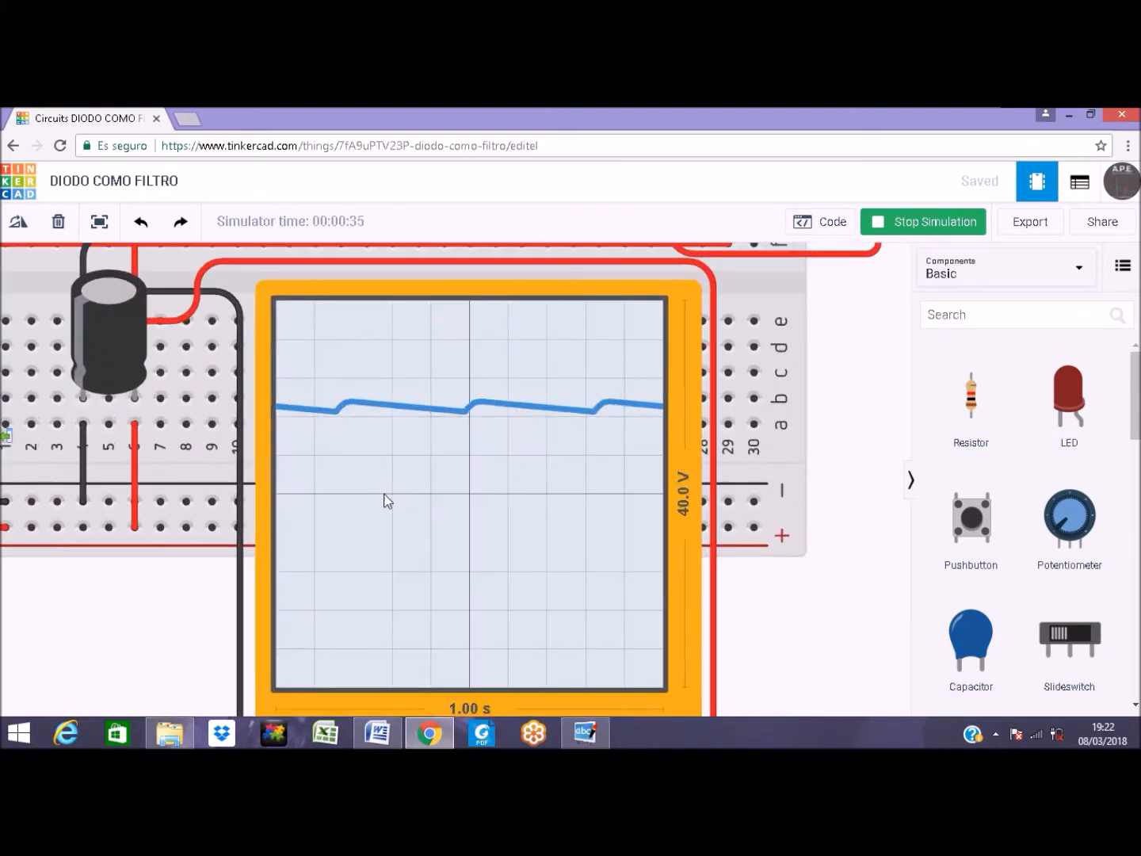
scroll(329, 444, up, 1)
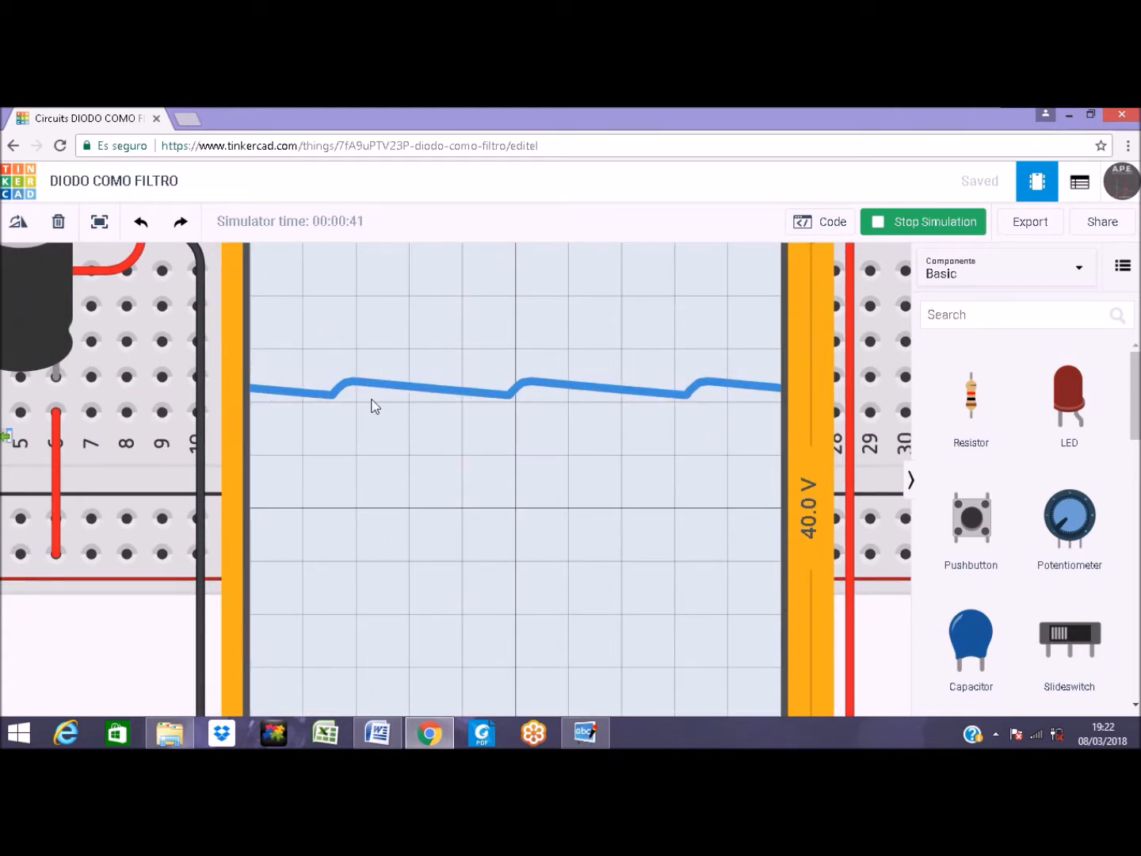
scroll(595, 450, down, 5)
drag(824, 438, 716, 519)
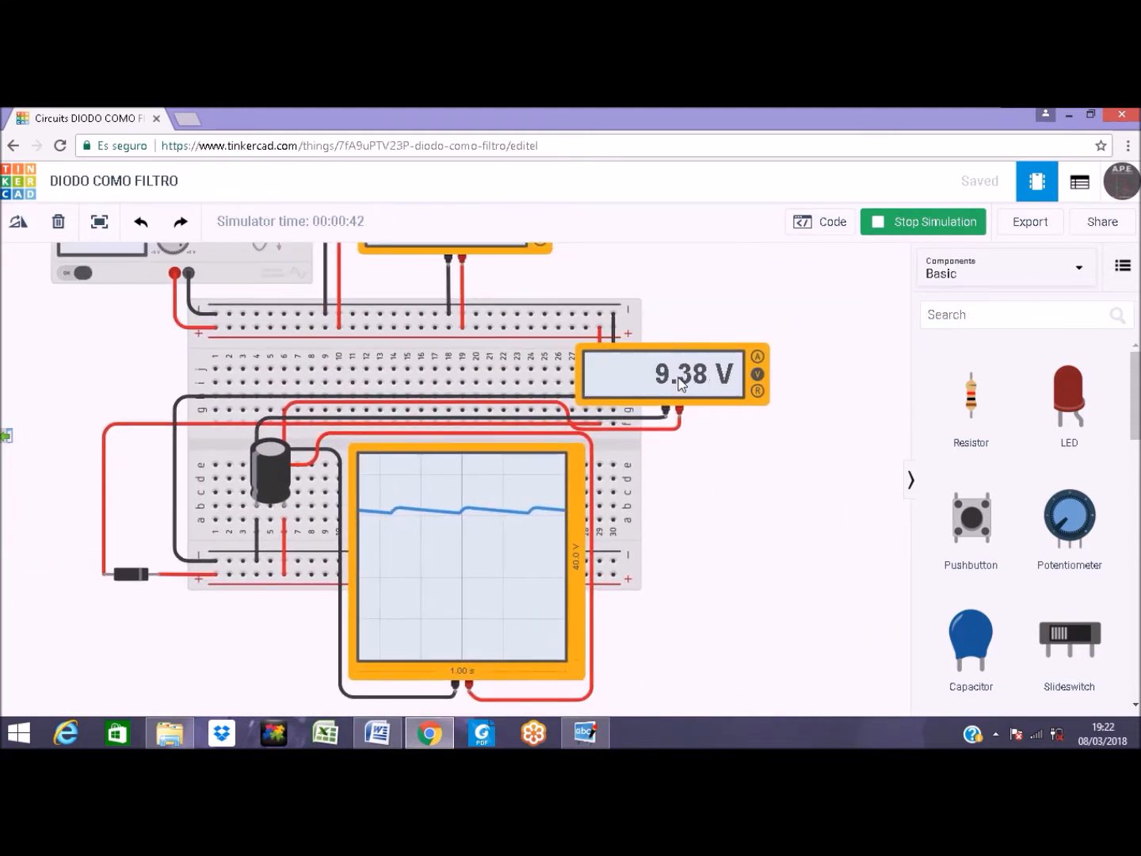
scroll(697, 461, down, 1)
scroll(695, 455, down, 1)
drag(715, 475, 701, 505)
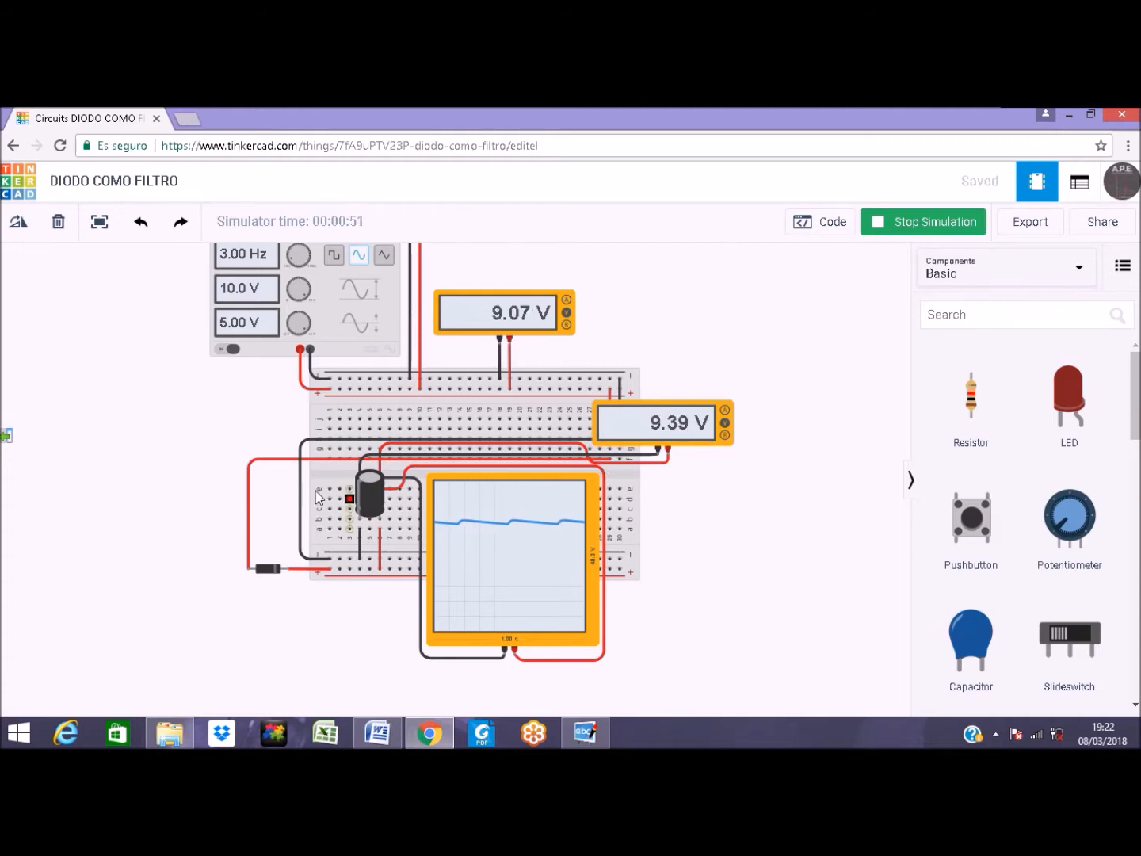
Stop the running simulation
click(885, 224)
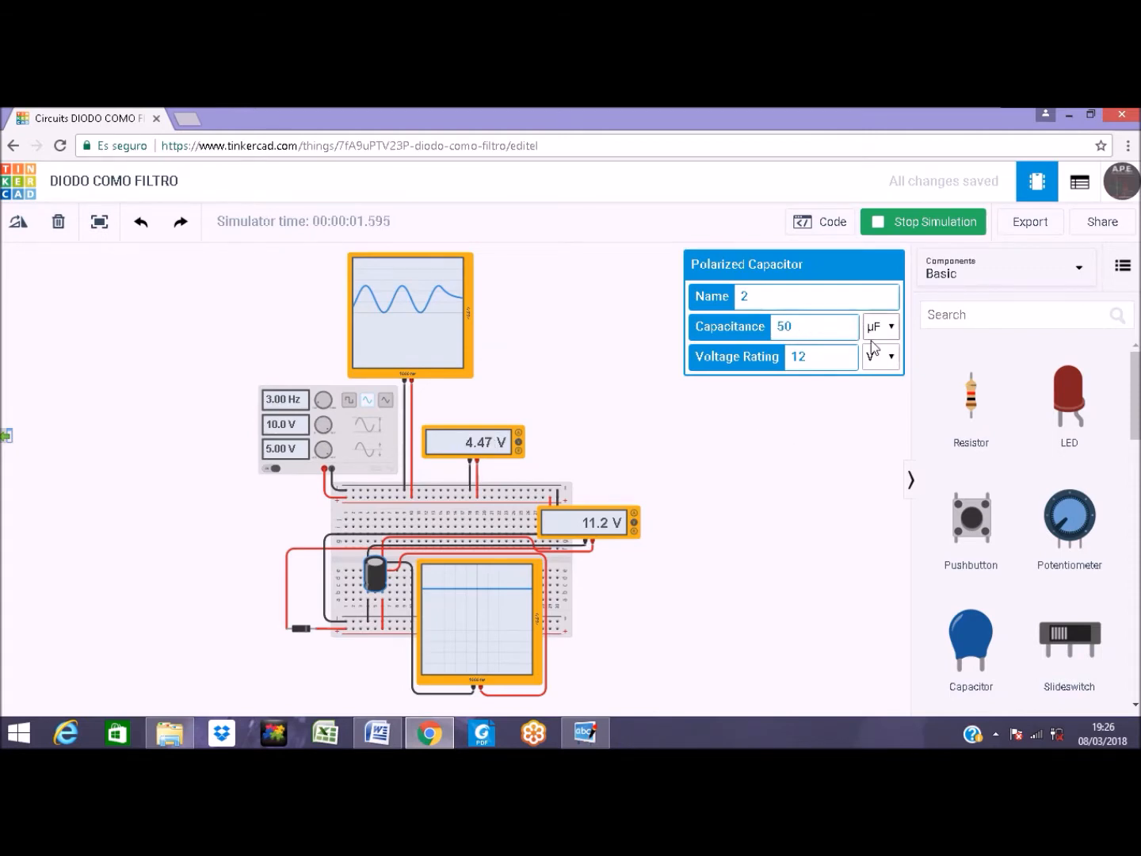
Inspect the output waveform on the lower oscilloscope with the capacitor set to 50 µF
scroll(714, 502, up, 2)
drag(360, 700, 378, 558)
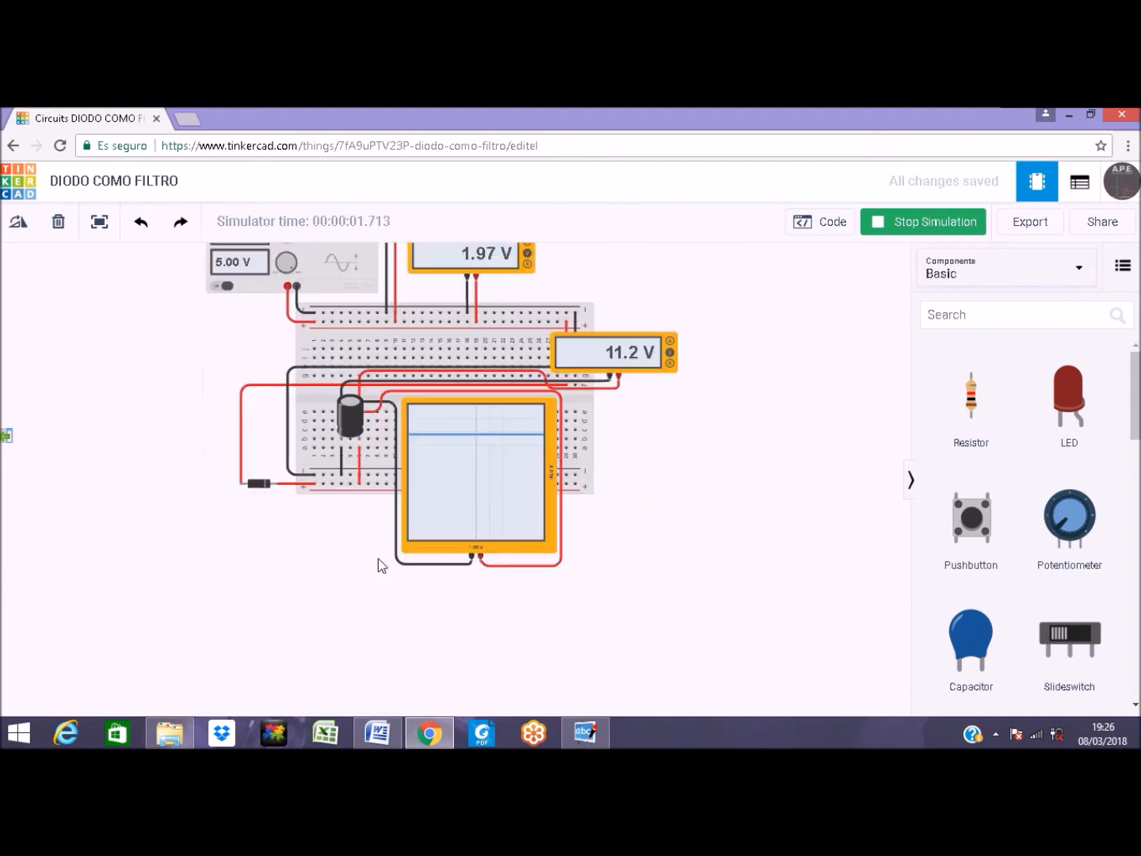
scroll(420, 430, up, 4)
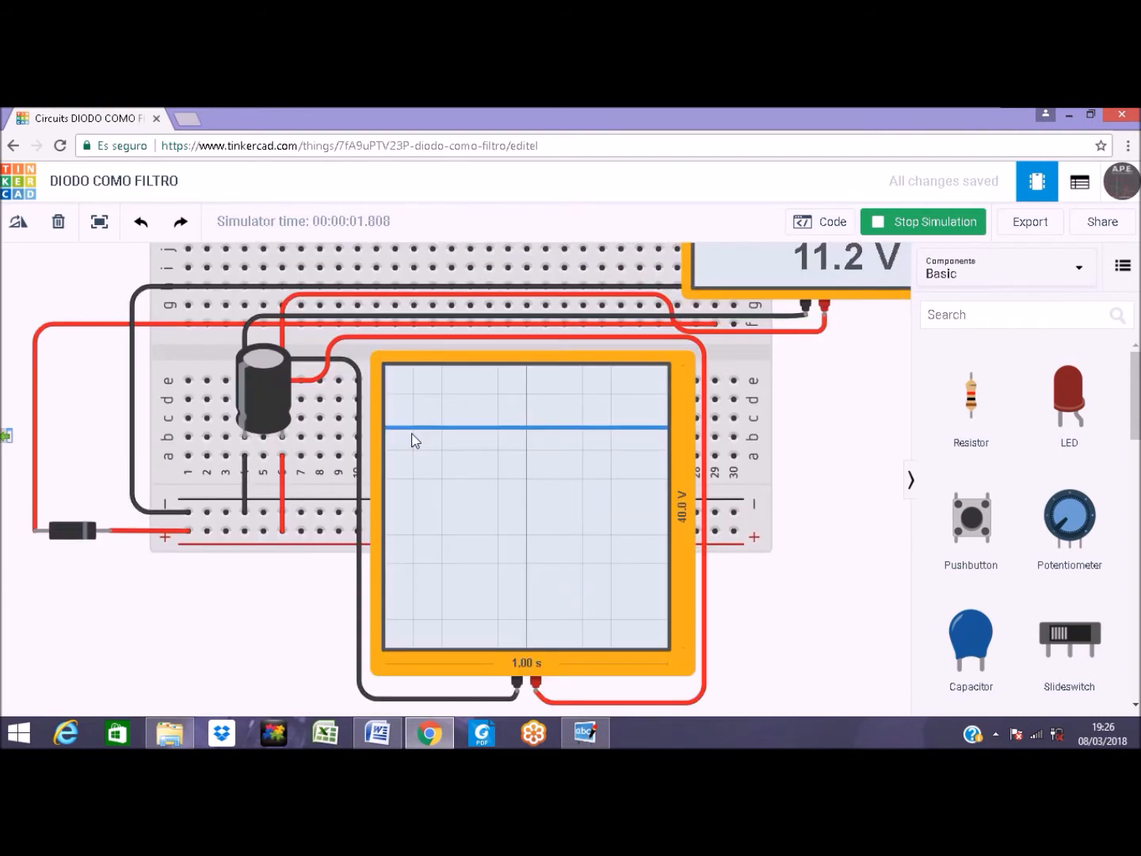
scroll(412, 437, up, 3)
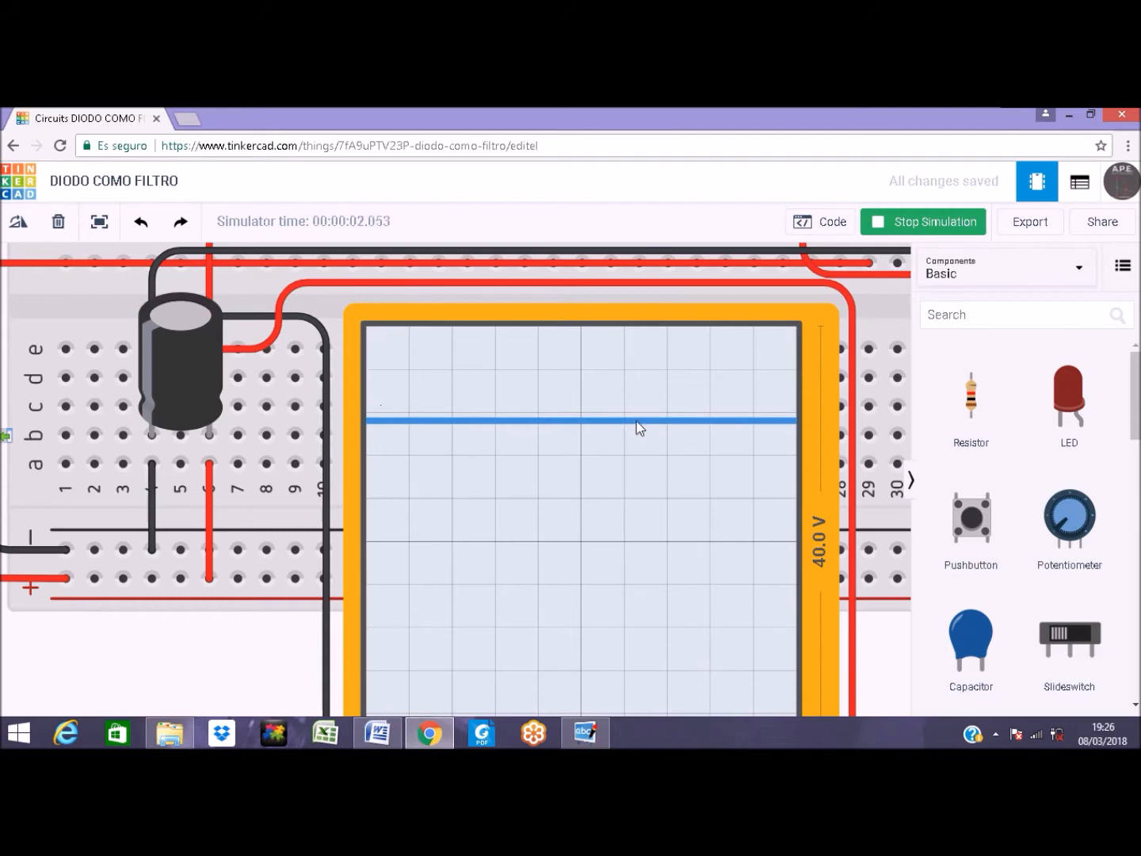
scroll(673, 448, down, 1)
scroll(667, 467, down, 5)
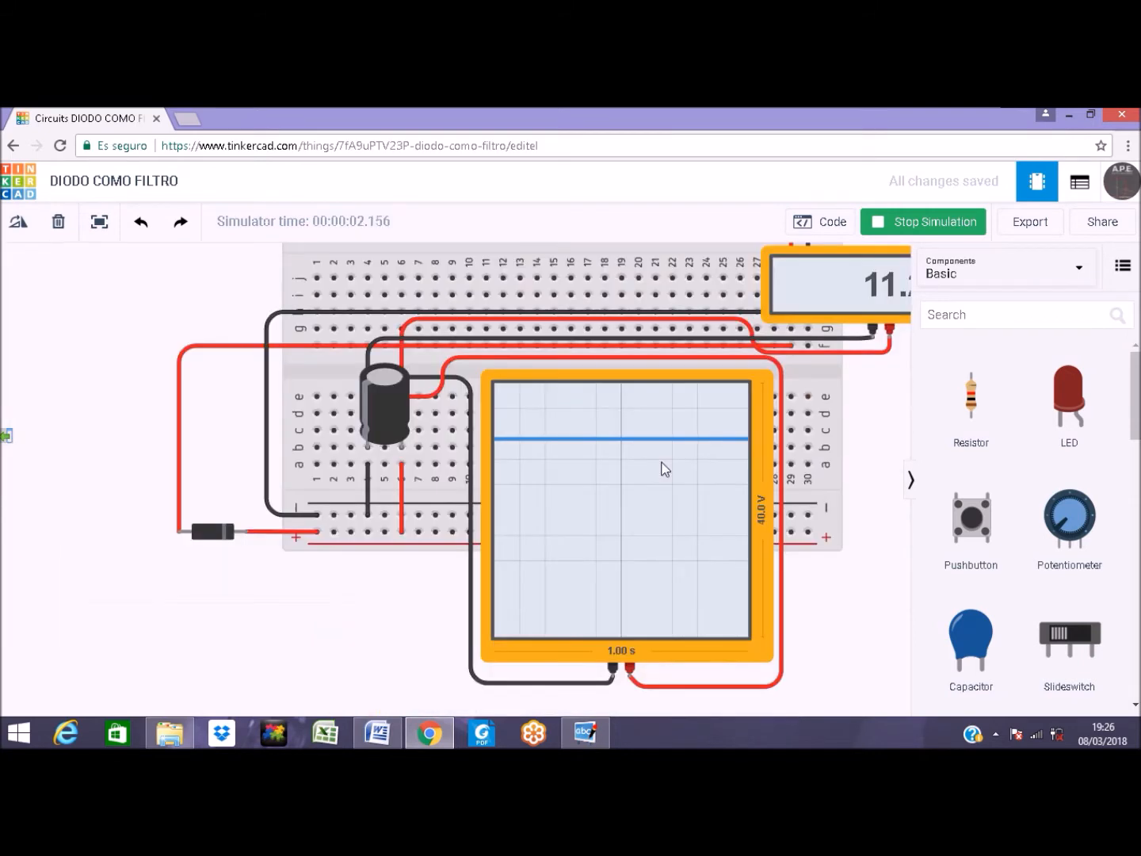
Compare the input and output multimeter voltages and both oscilloscope traces for the 50 µF capacitor
drag(851, 438, 757, 477)
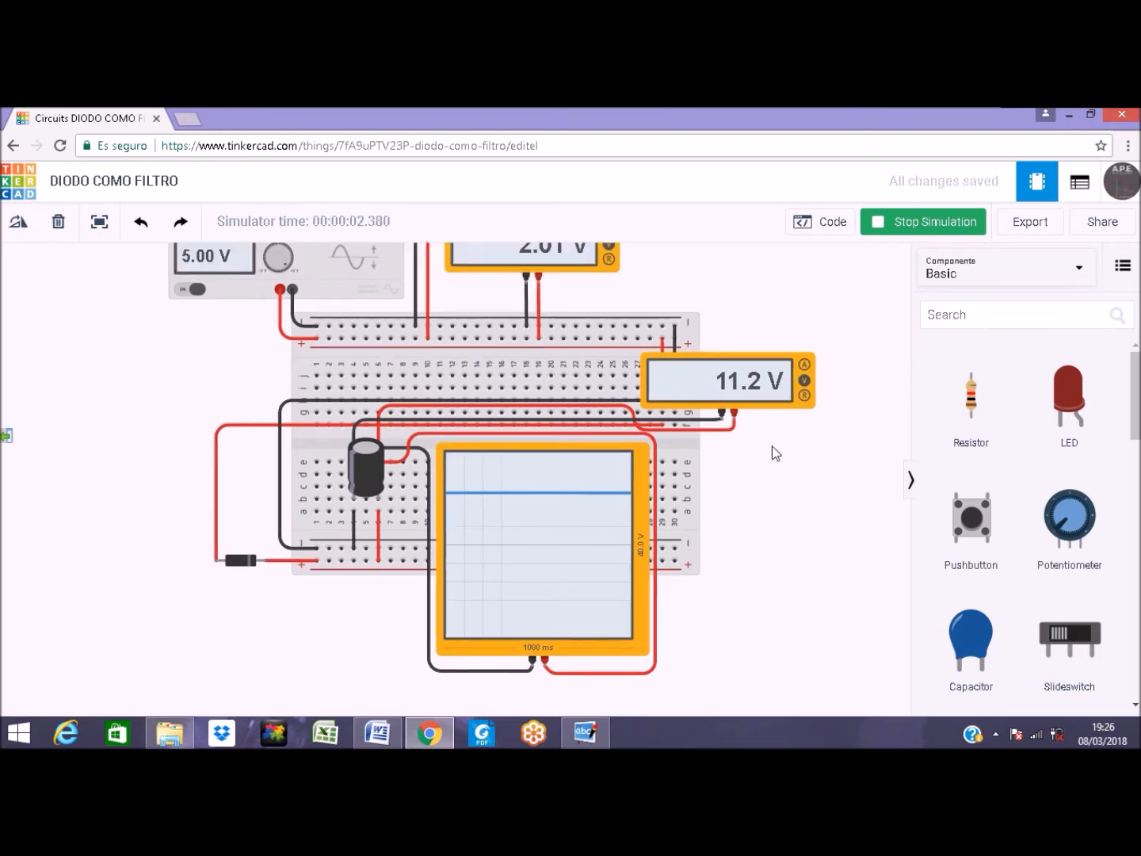
scroll(758, 448, down, 2)
drag(718, 270, 671, 406)
scroll(673, 317, down, 1)
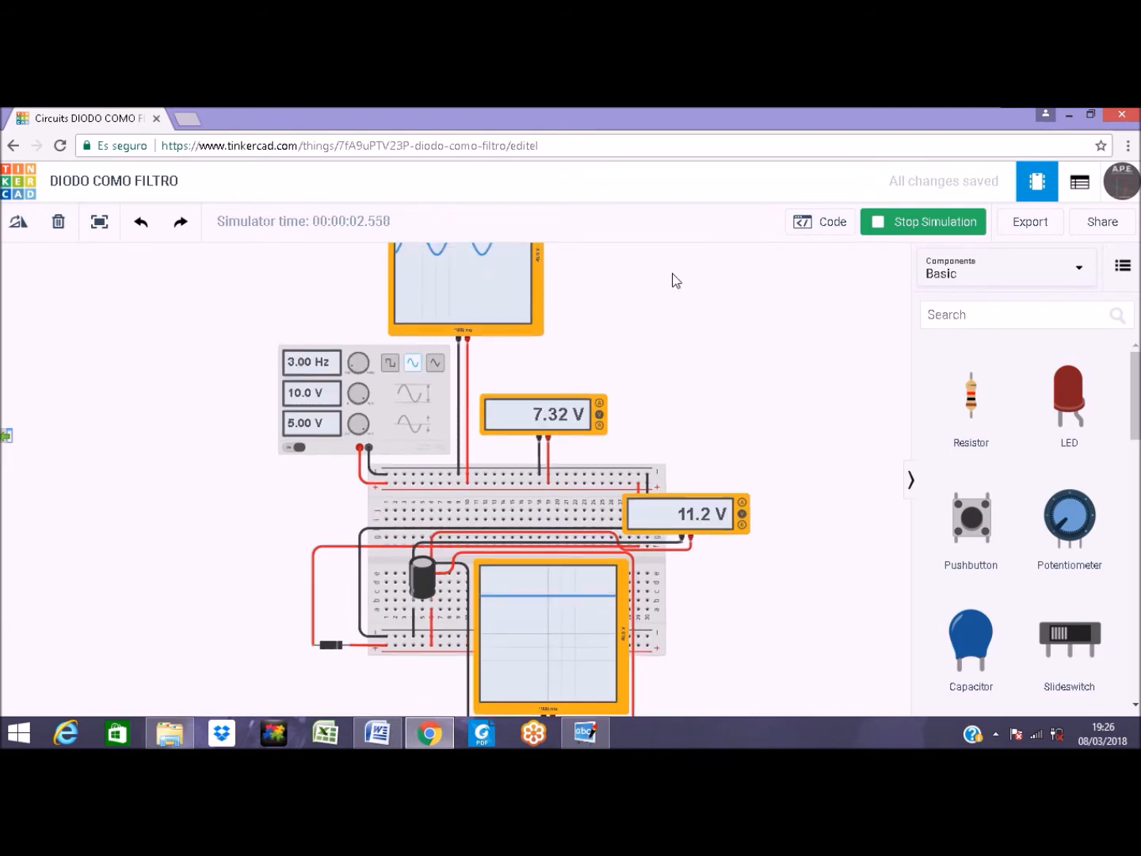
drag(675, 281, 675, 324)
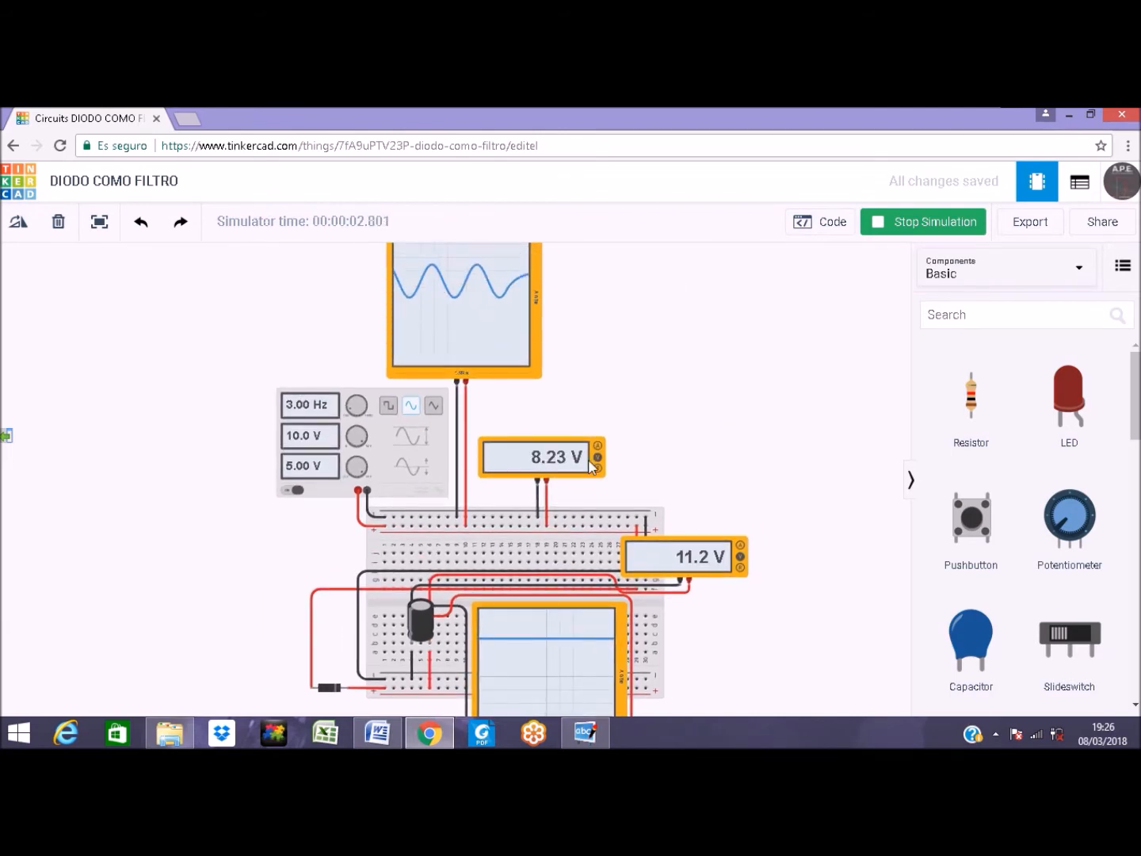
drag(828, 589, 825, 381)
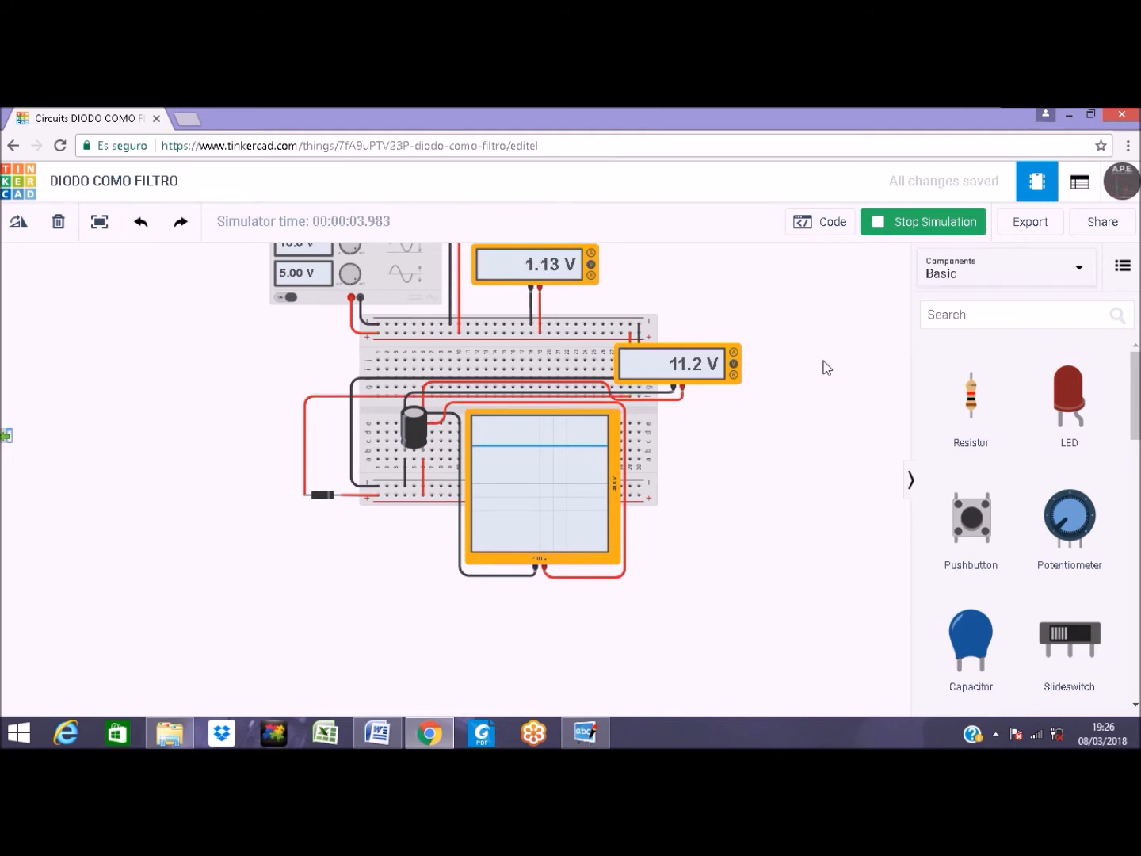
scroll(787, 356, down, 3)
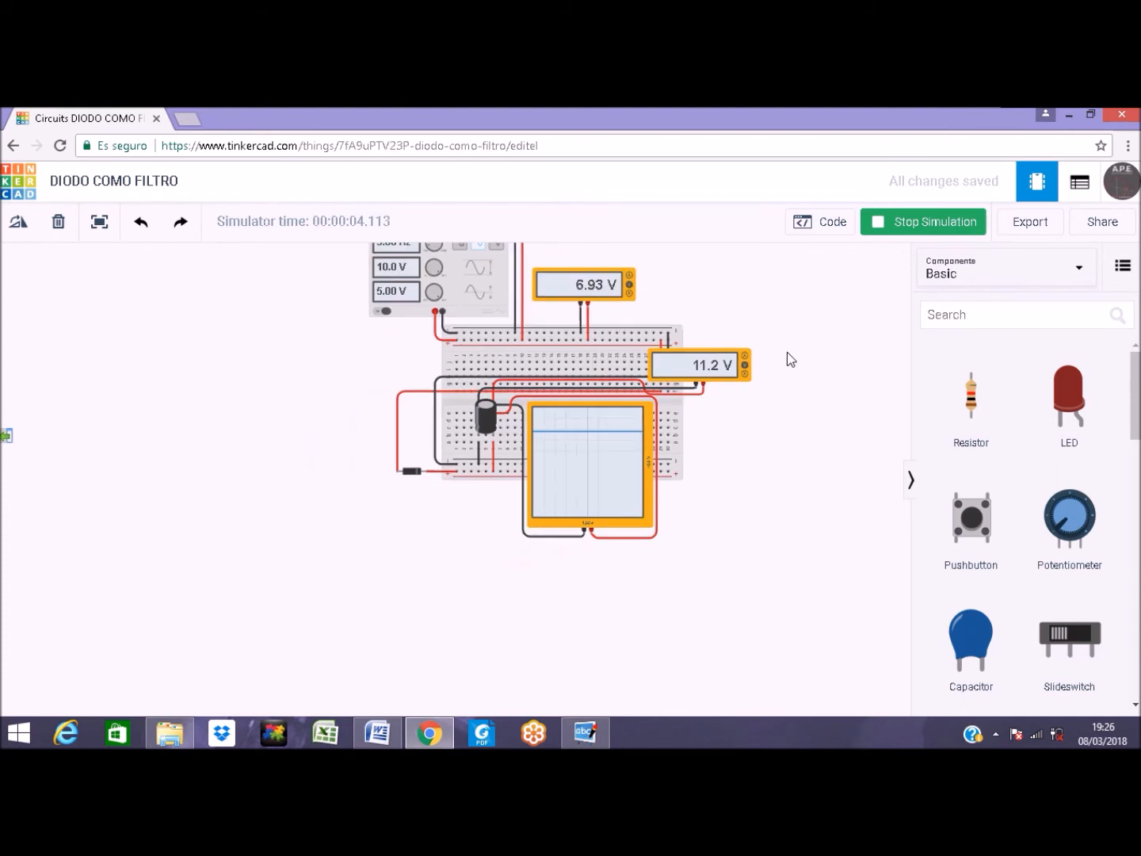
drag(787, 352, 761, 453)
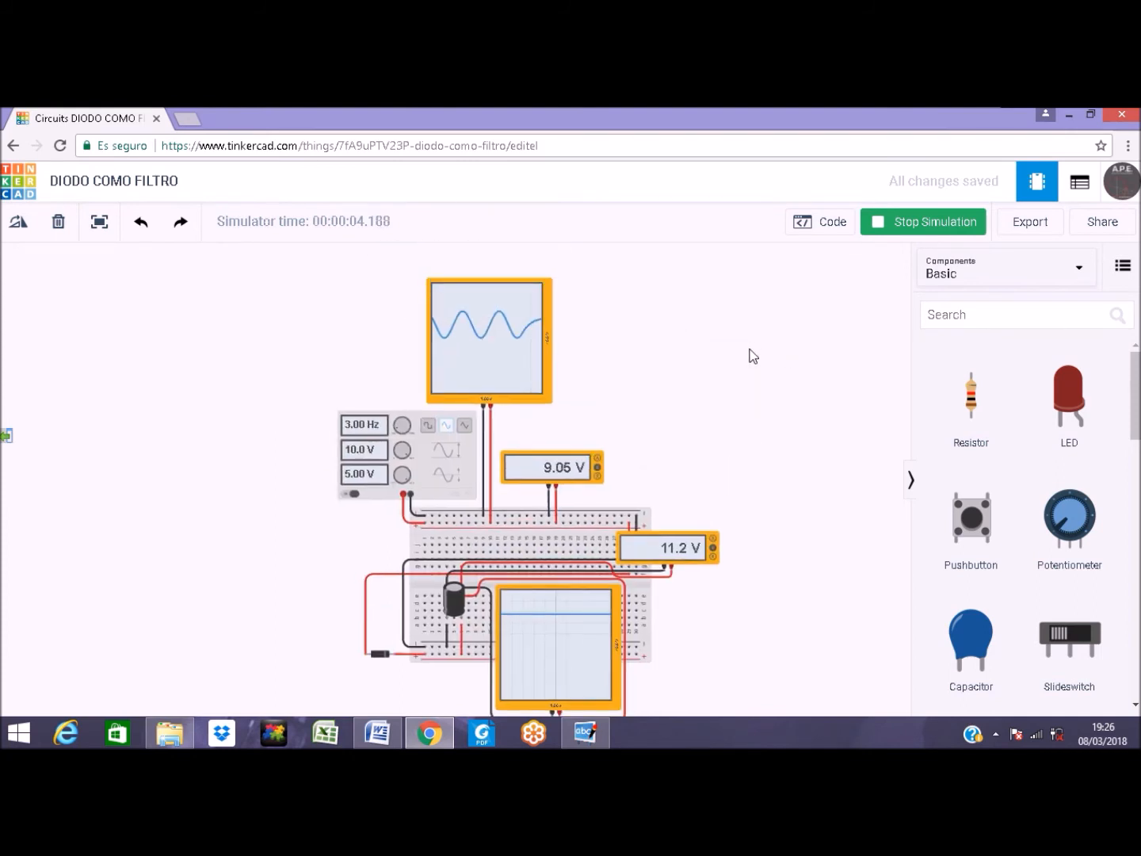